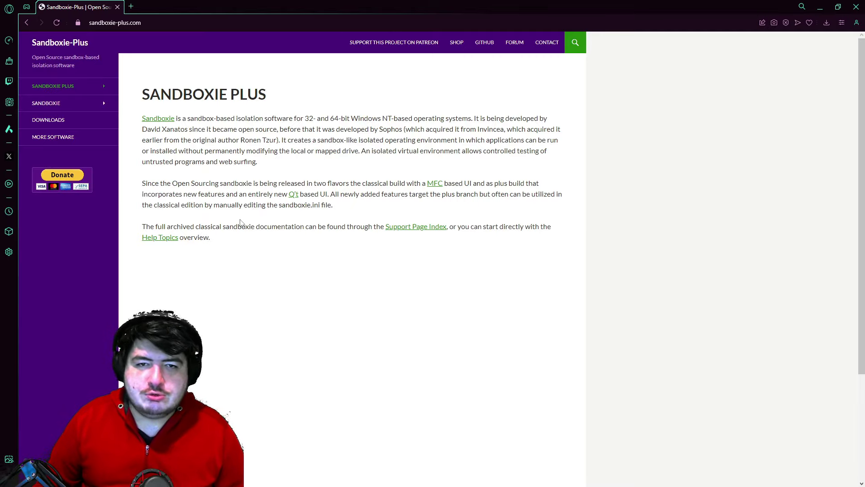
# Download the stable Sandboxie-Plus-x64-v1.12.6.exe installer from the site's downloads page and save it to the desktop
pyautogui.moveTo(79, 91)
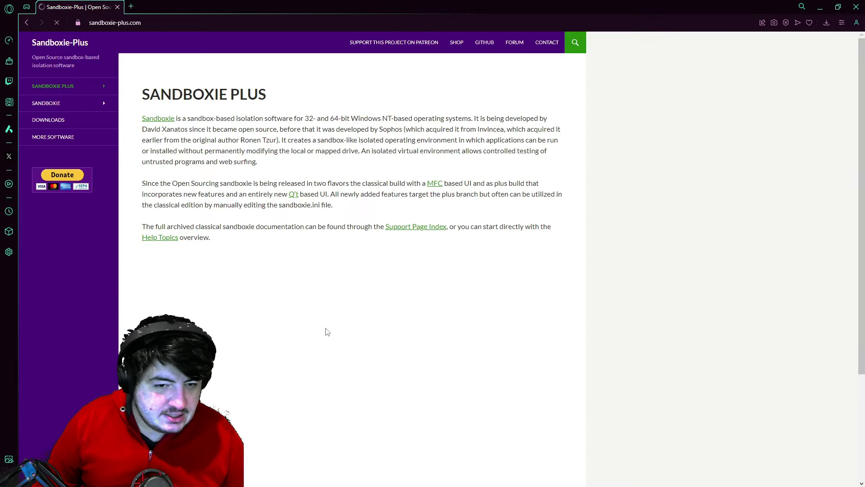
pyautogui.click(74, 120)
pyautogui.scroll(-3, 429, 224)
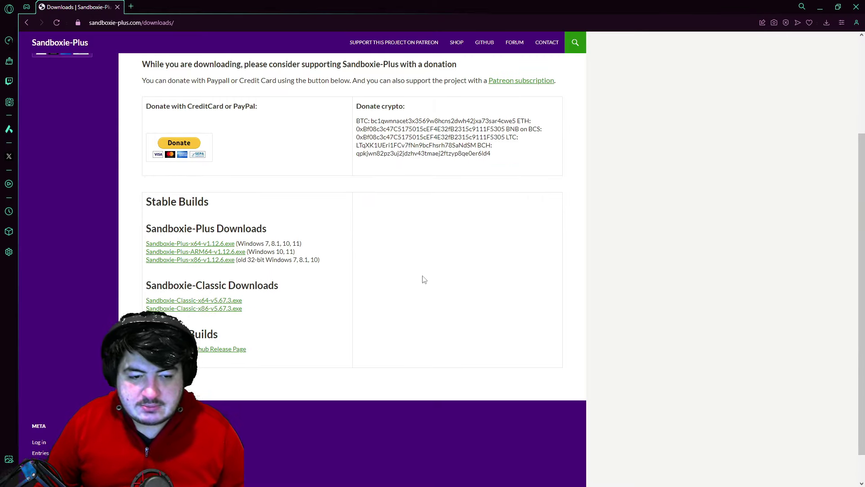
pyautogui.click(201, 244)
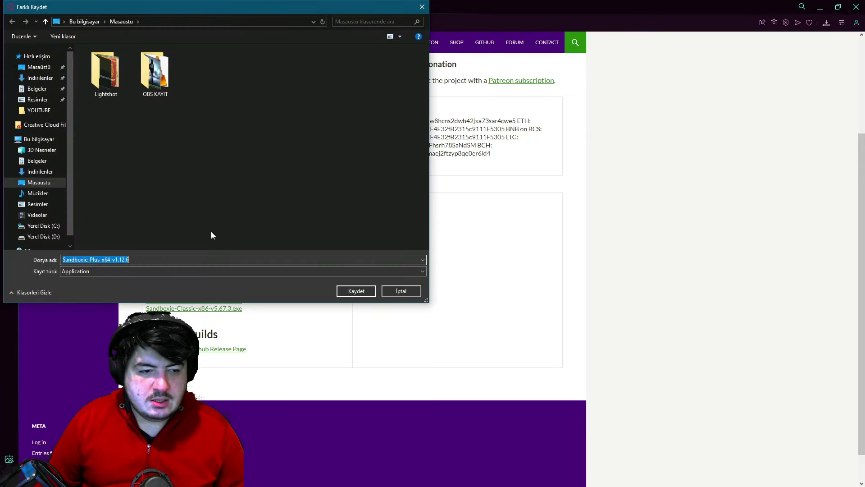
pyautogui.click(356, 296)
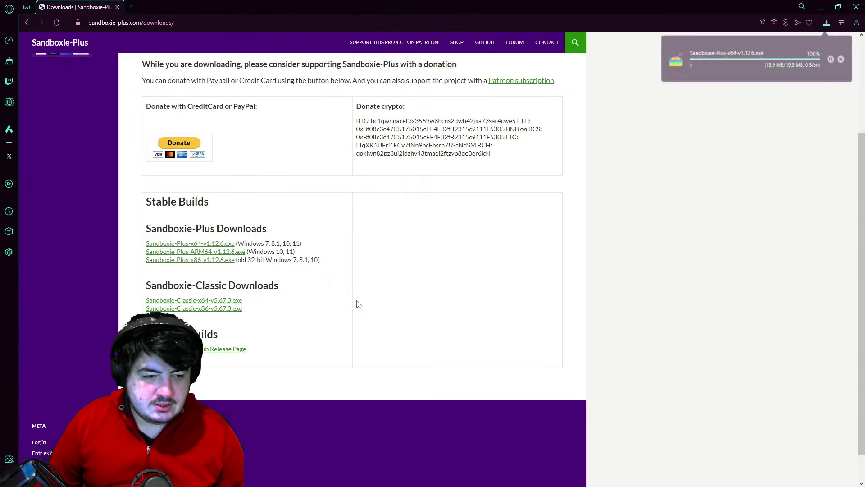
# Run the downloaded Sandboxie-Plus installer from the desktop in Turkish (Türkçe) and accept its licence agreement
pyautogui.click(833, 6)
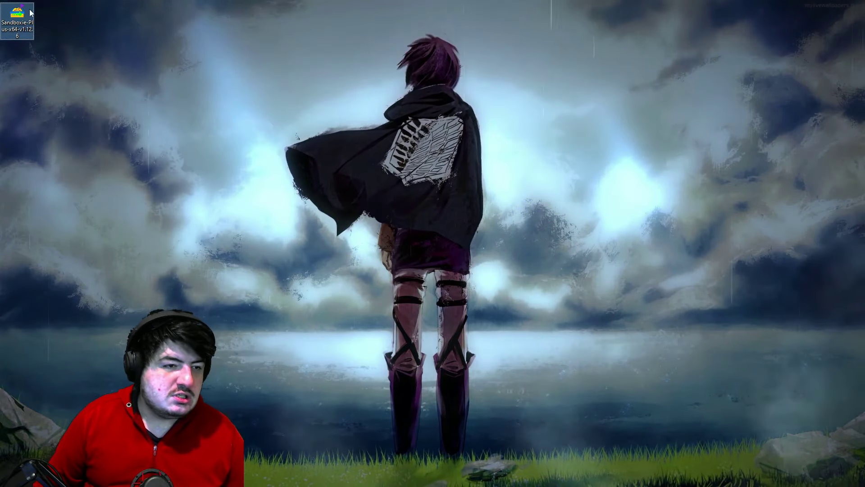
pyautogui.doubleClick(30, 11)
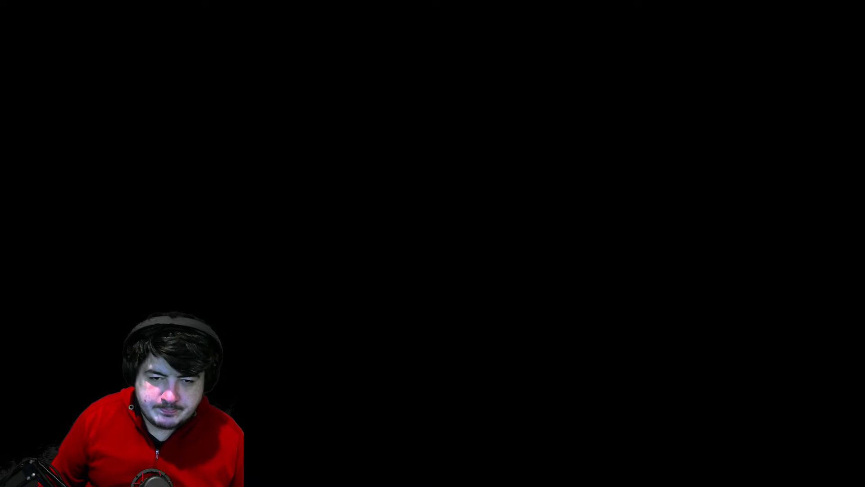
pyautogui.click(407, 280)
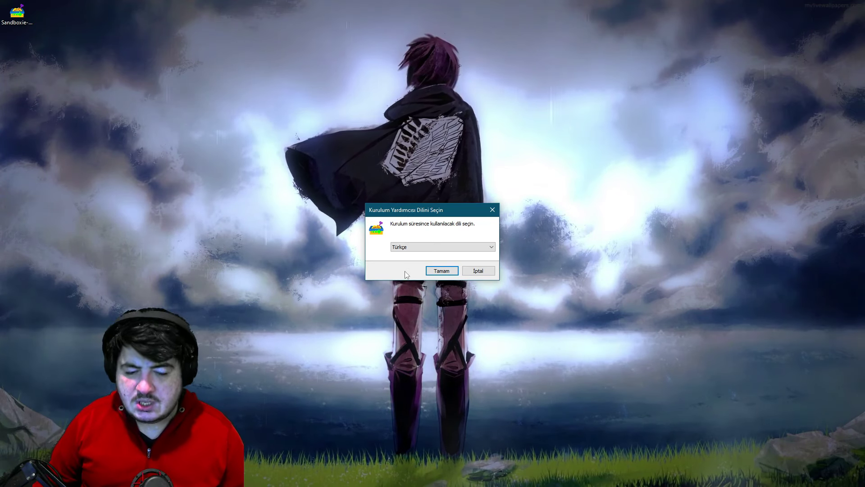
pyautogui.click(439, 271)
pyautogui.click(341, 292)
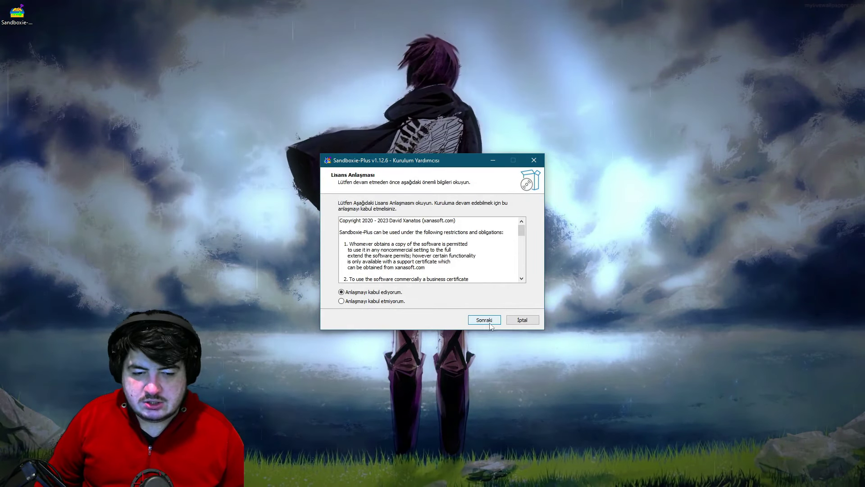
pyautogui.moveTo(526, 231); pyautogui.dragTo(449, 293)
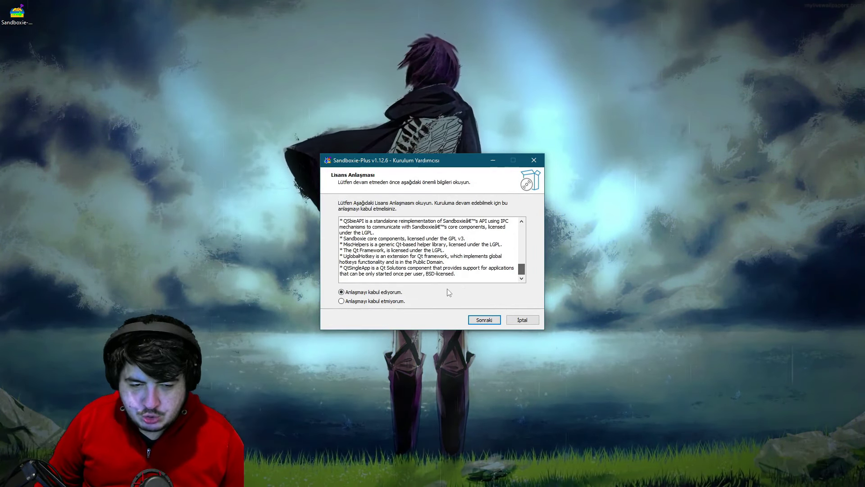
pyautogui.click(483, 321)
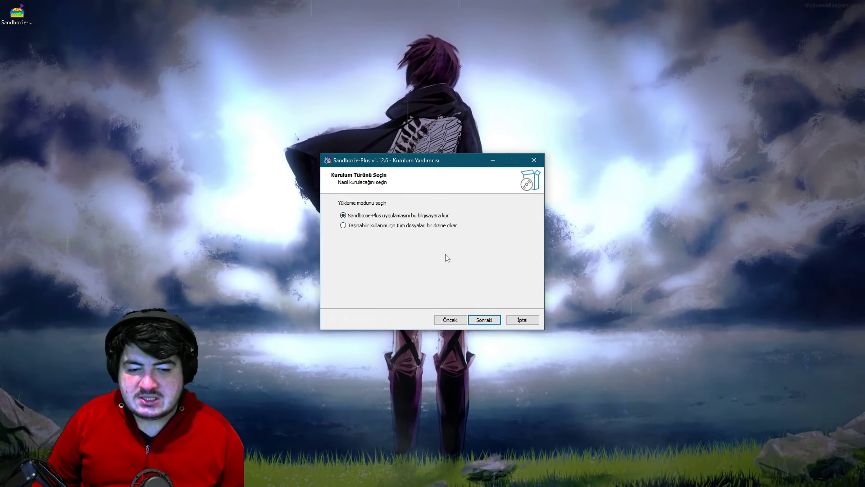
# Install Sandboxie-Plus on this computer in C:\Program Files\Sandboxie-Plus with a desktop icon and the latest templates, and start its UI
pyautogui.click(479, 319)
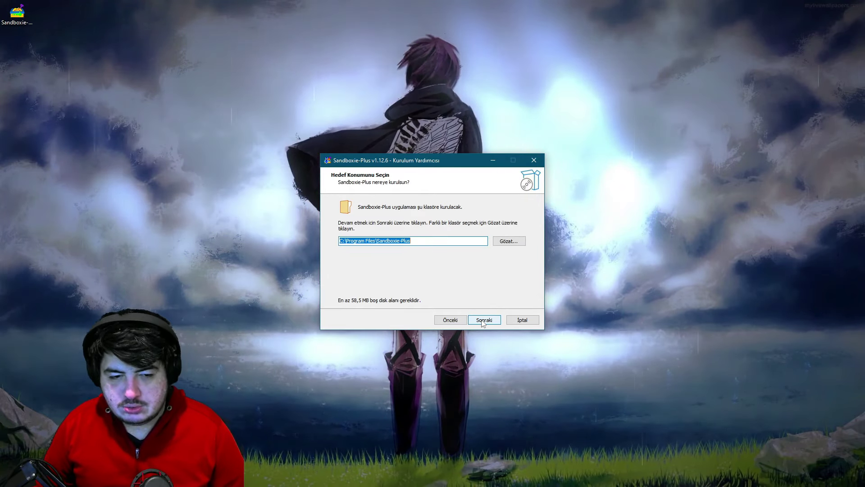
pyautogui.click(485, 320)
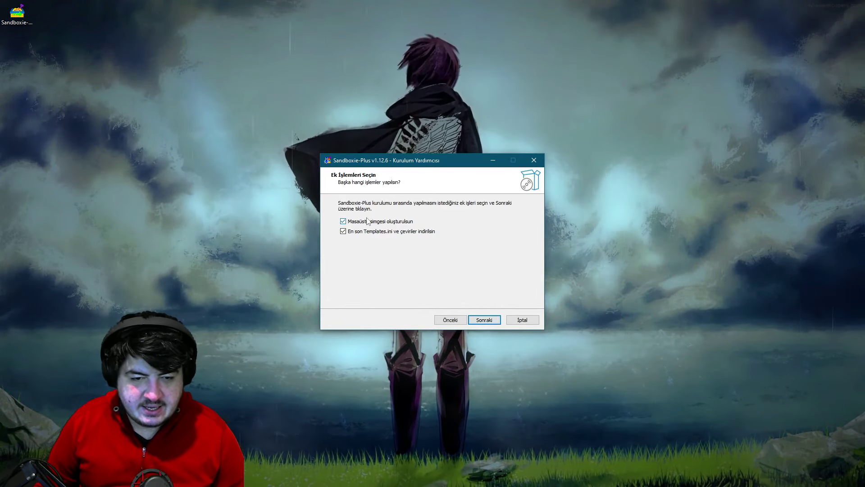
pyautogui.click(489, 320)
pyautogui.click(490, 320)
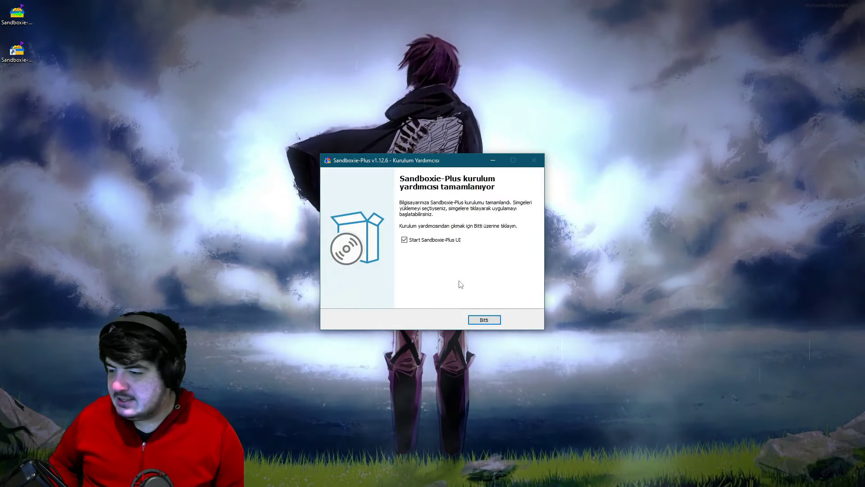
pyautogui.click(484, 319)
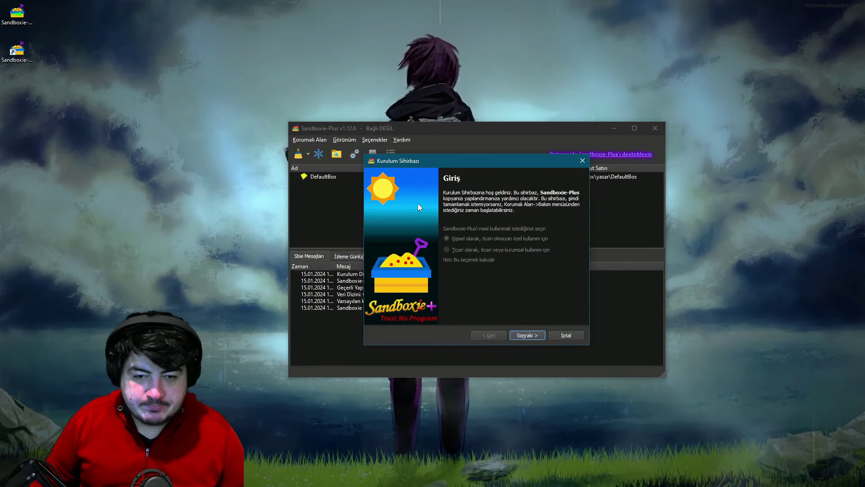
# Dismiss the first-run setup wizard at its support certificate page and close the application compatibility settings without applying them
pyautogui.click(446, 237)
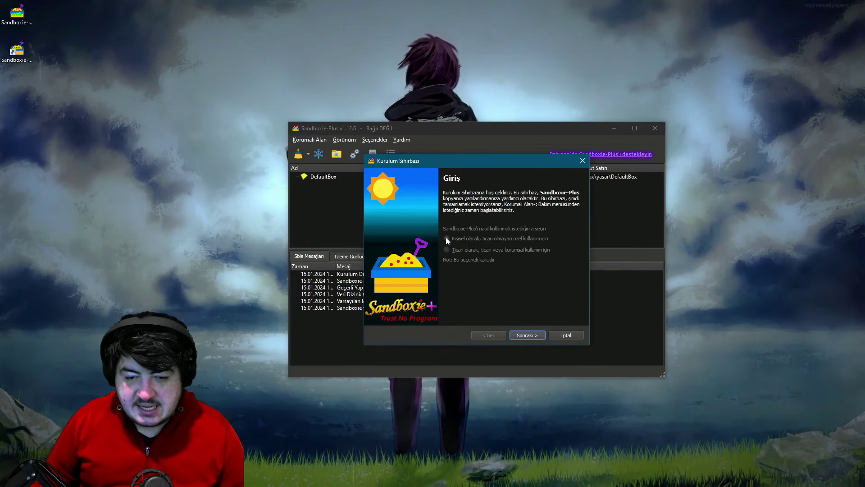
pyautogui.click(532, 336)
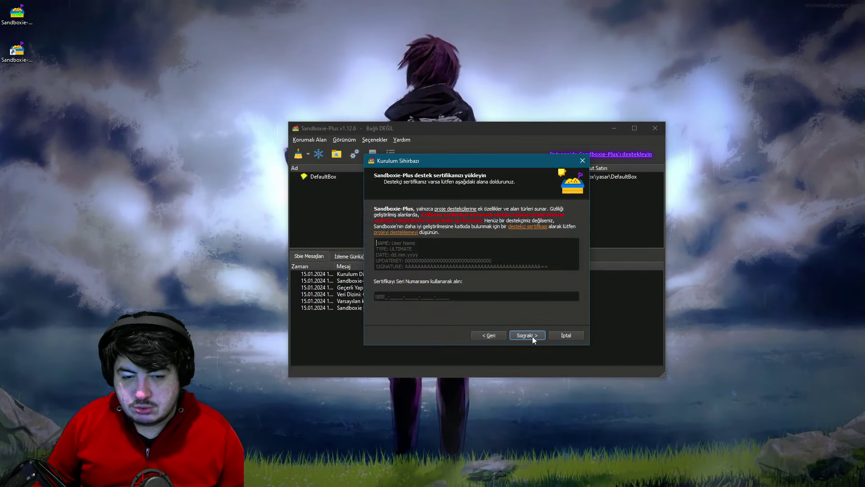
pyautogui.click(569, 336)
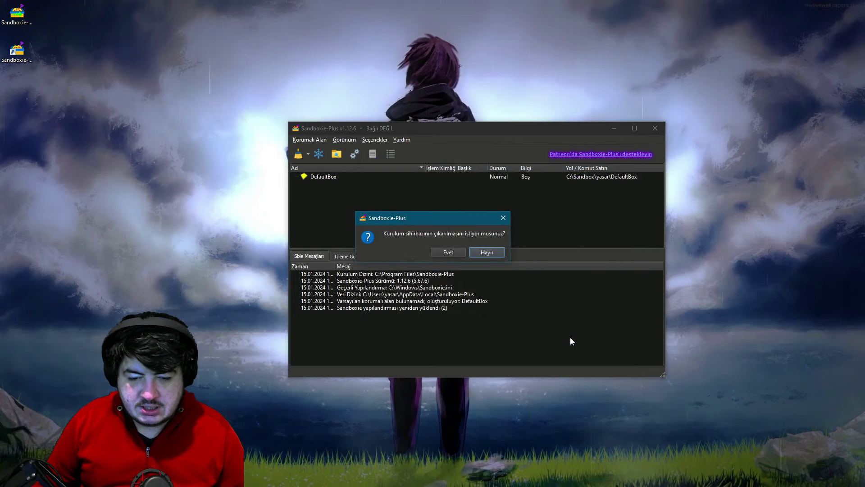
pyautogui.click(456, 250)
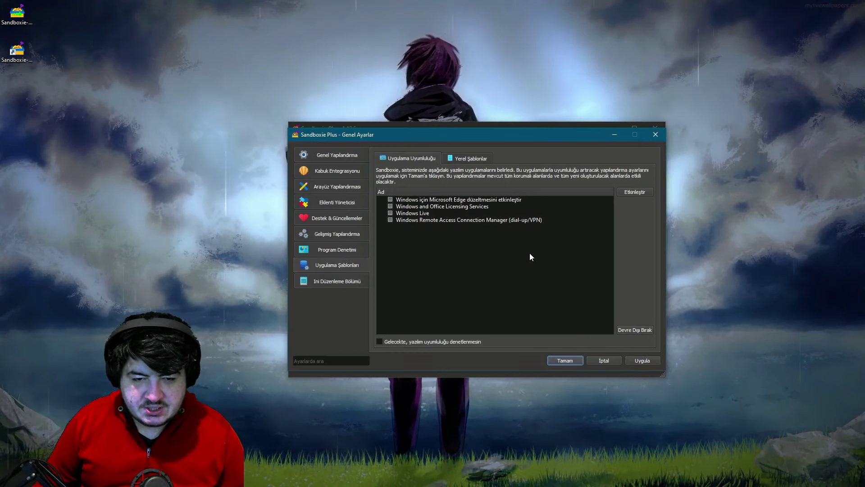
pyautogui.click(610, 360)
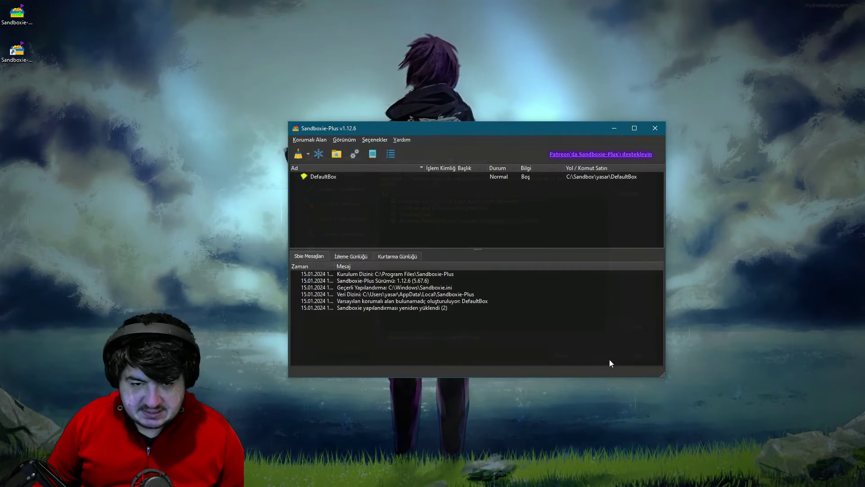
pyautogui.moveTo(405, 126); pyautogui.dragTo(253, 56)
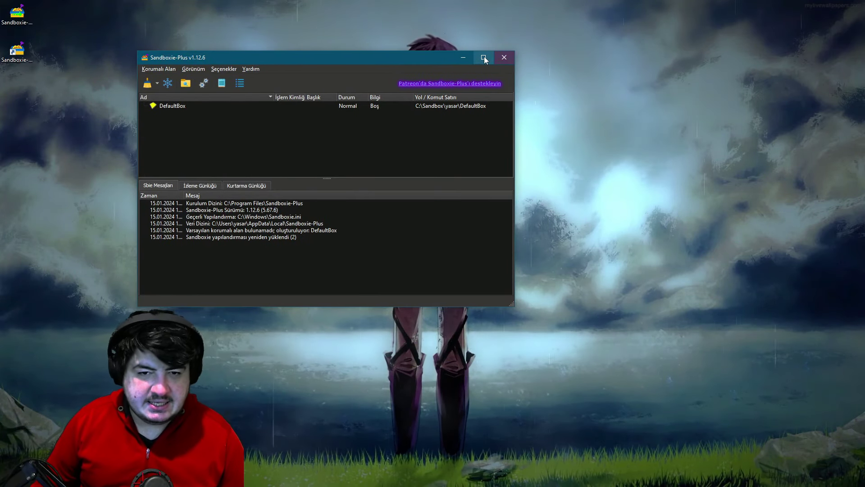
pyautogui.moveTo(332, 54); pyautogui.dragTo(475, 93)
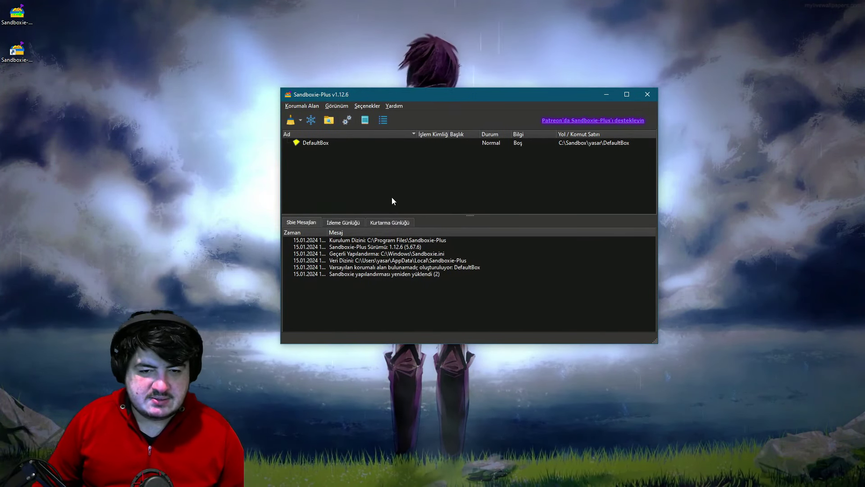
pyautogui.click(317, 144)
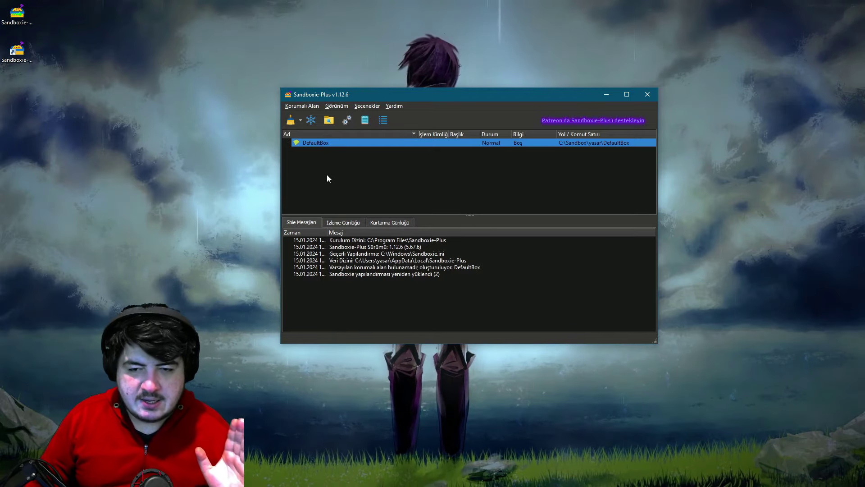
pyautogui.click(327, 176)
pyautogui.click(316, 146)
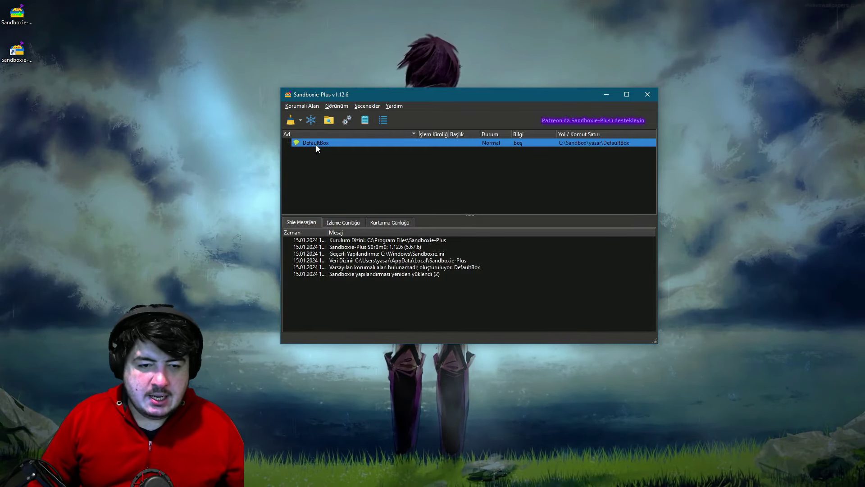
pyautogui.click(319, 155)
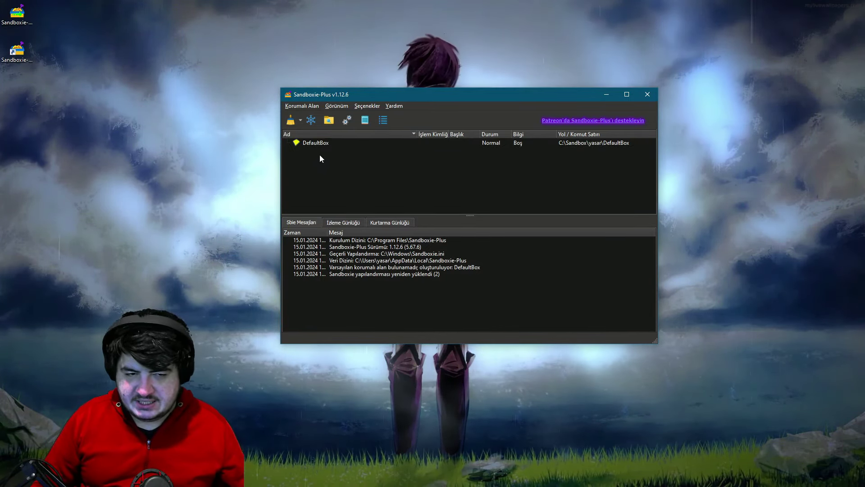
# Create a new sandbox named EKO of the type Standart Korumalı Alan and dismiss the virtualization scheme notice
pyautogui.rightClick(319, 168)
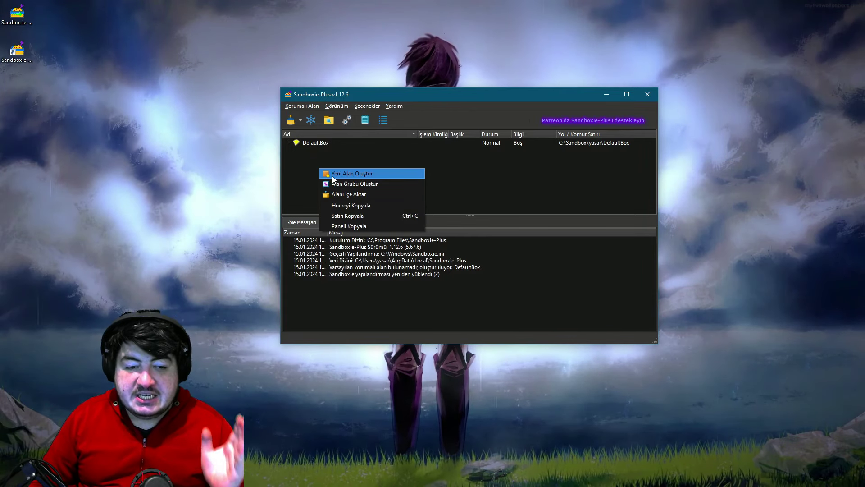
pyautogui.click(332, 176)
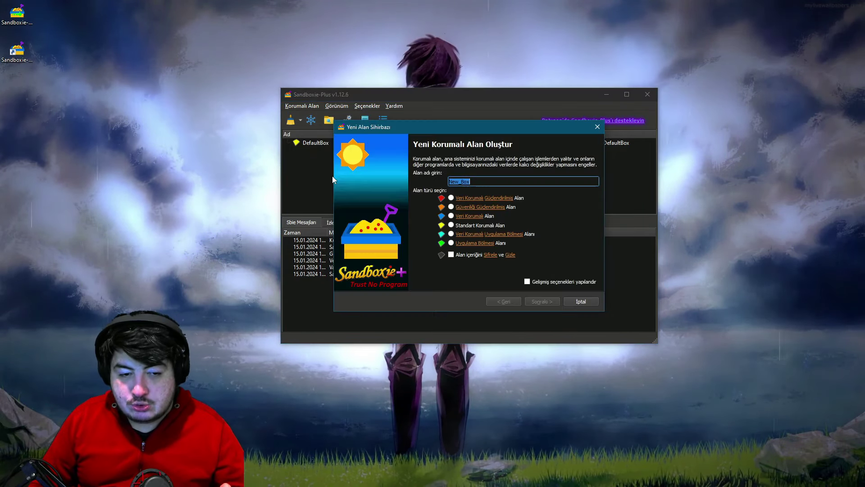
pyautogui.click(451, 225)
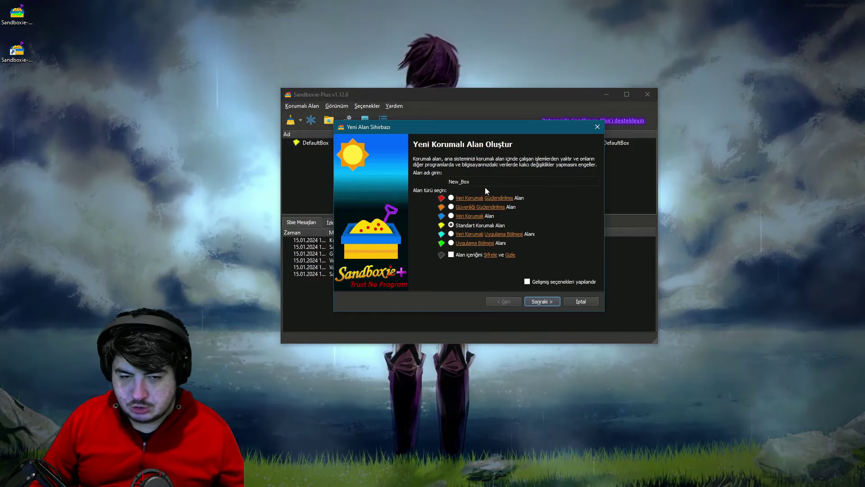
pyautogui.moveTo(482, 182); pyautogui.dragTo(406, 175)
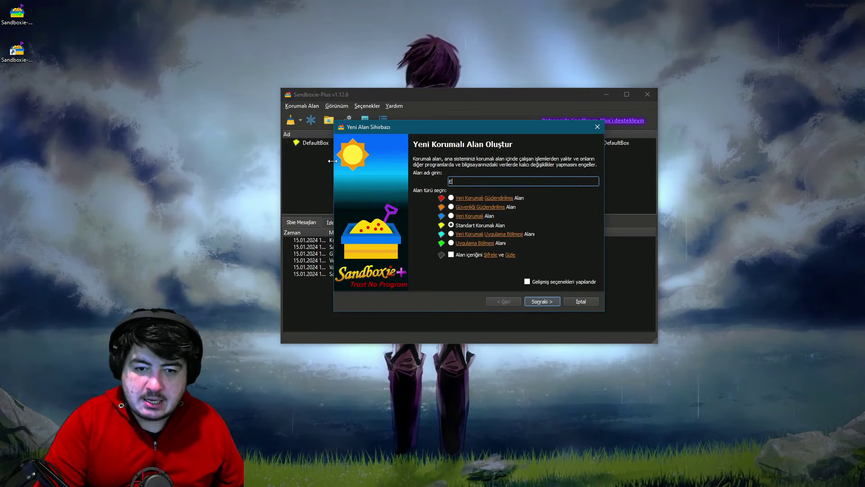
pyautogui.write('m')
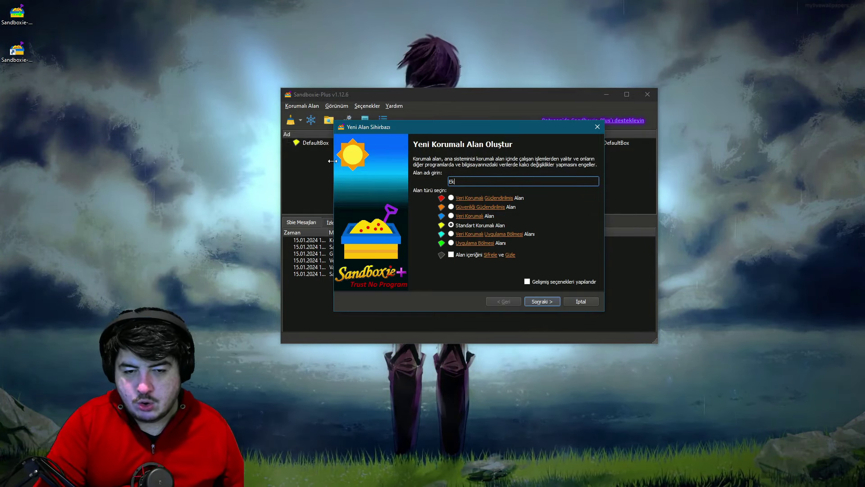
pyautogui.write('O')
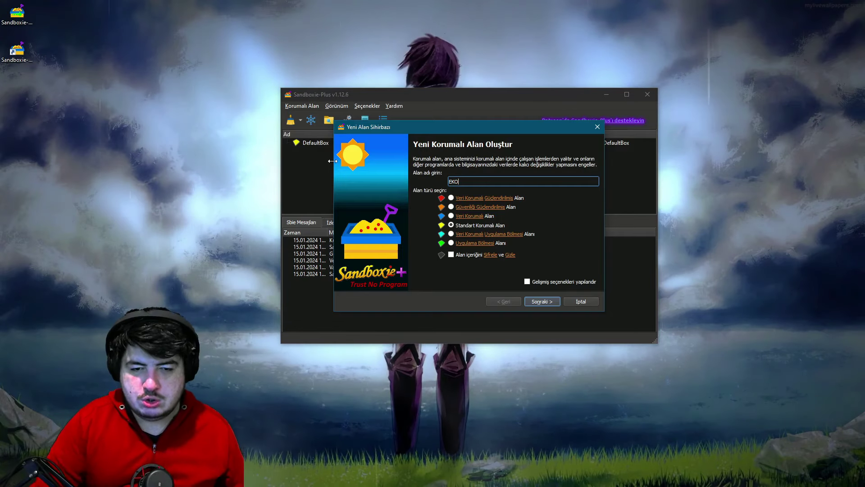
pyautogui.click(547, 299)
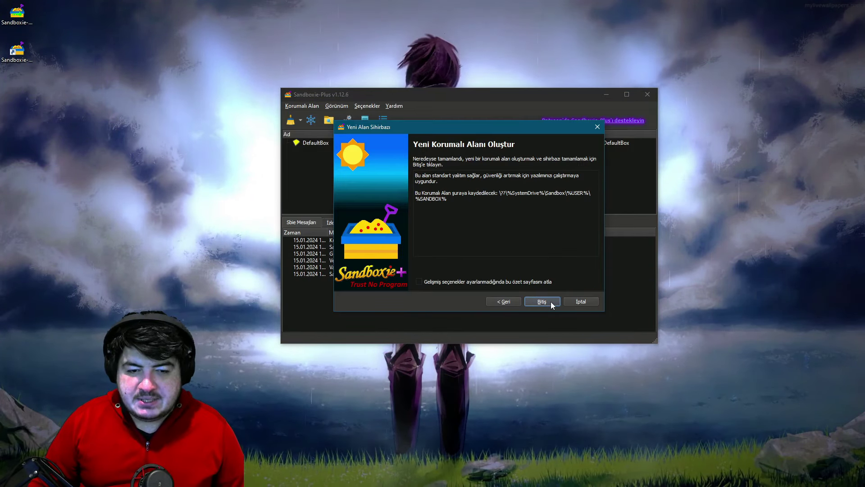
pyautogui.click(550, 302)
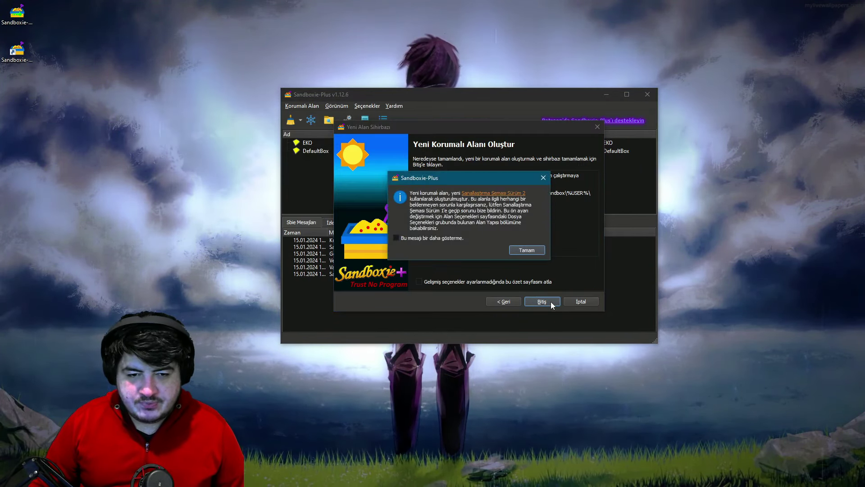
pyautogui.click(525, 250)
# Open the Program Çalıştır dialog for the EKO sandbox and move it clear of the main window
pyautogui.click(310, 145)
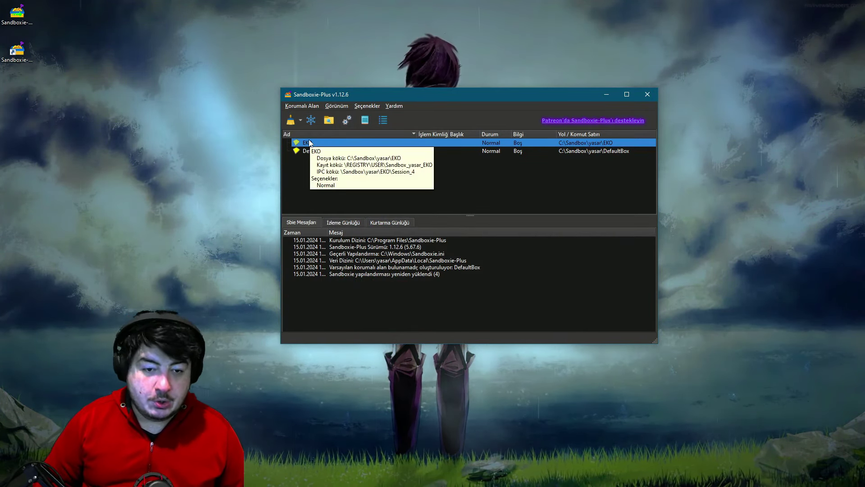
pyautogui.click(450, 188)
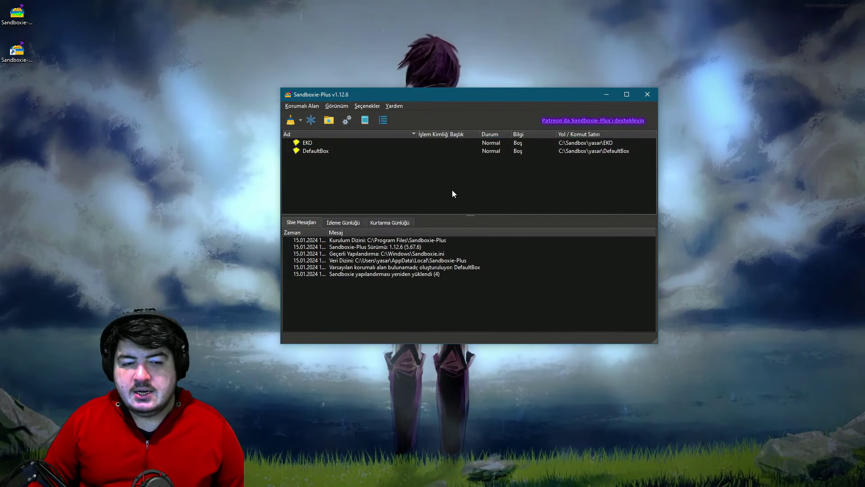
pyautogui.rightClick(306, 142)
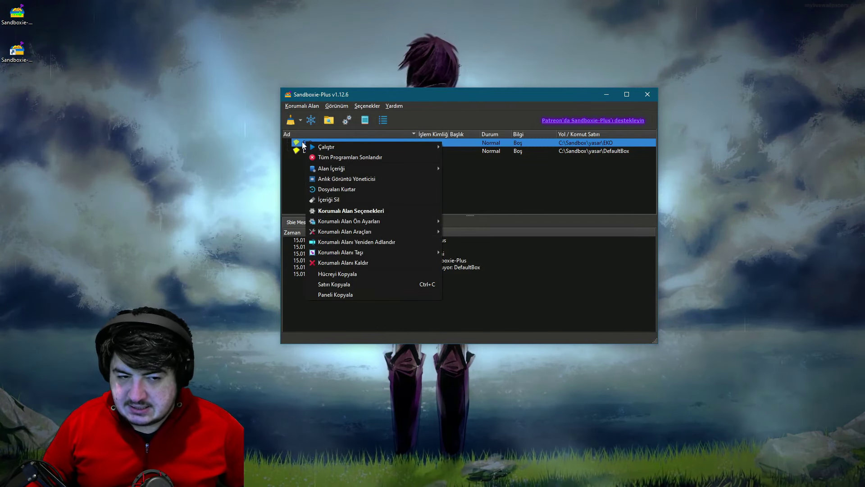
pyautogui.moveTo(332, 151)
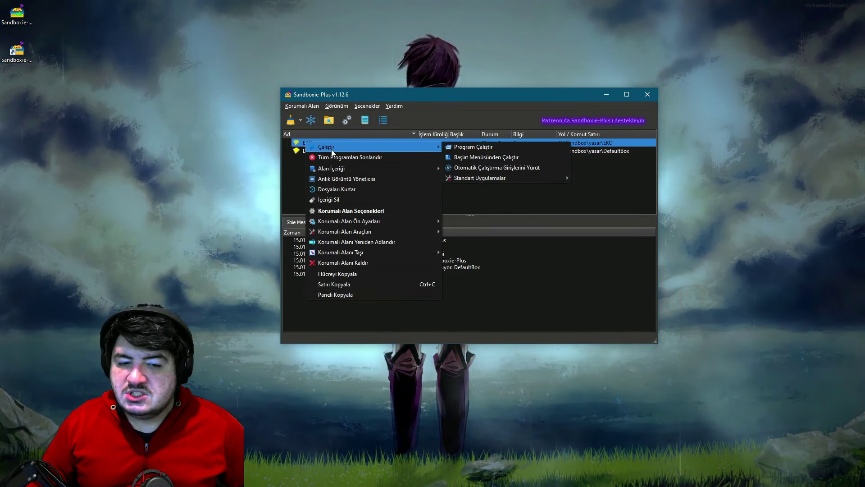
pyautogui.click(451, 147)
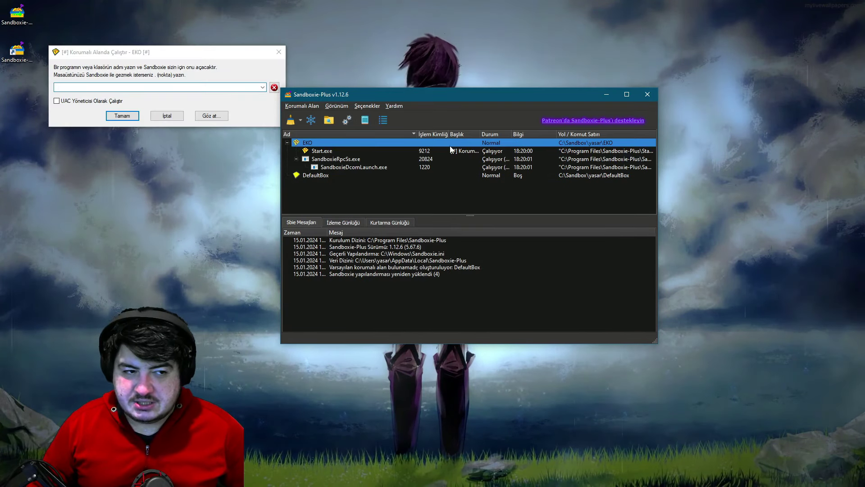
pyautogui.moveTo(195, 50); pyautogui.dragTo(247, 22)
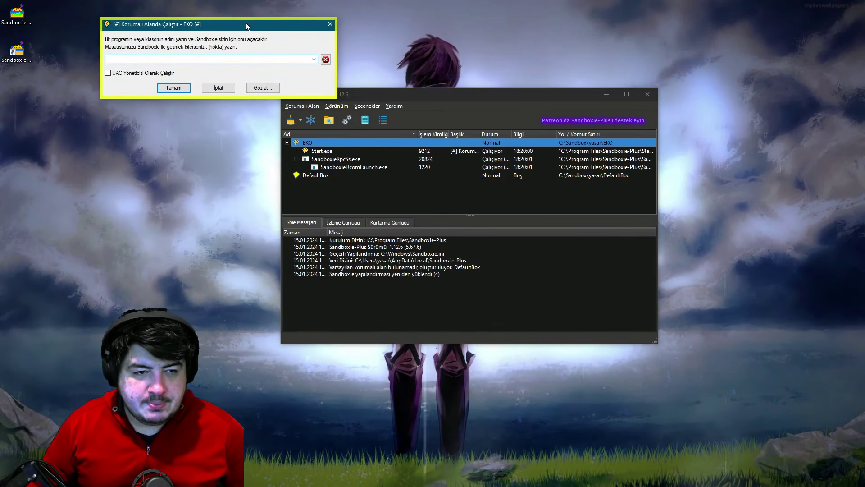
# Choose the launcher application from C:\Program Files (x86)\Rise of Kingdoms as the program to run in the EKO sandbox
pyautogui.click(273, 90)
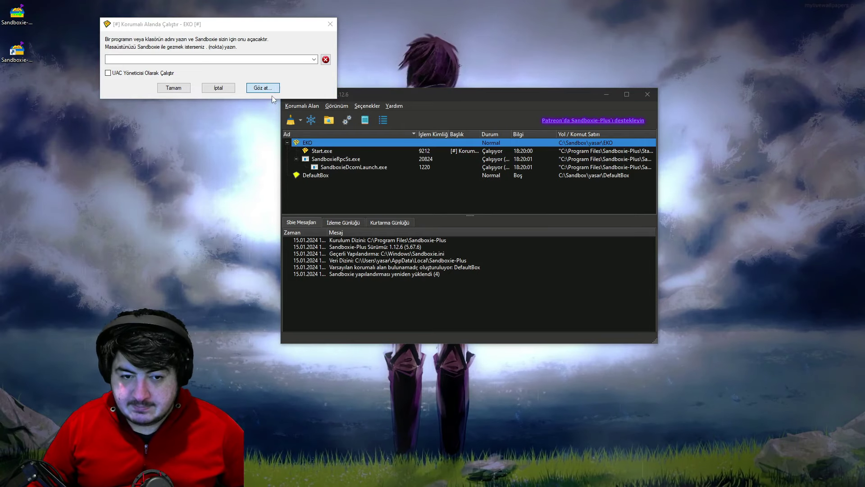
pyautogui.moveTo(247, 39); pyautogui.dragTo(418, 50)
pyautogui.click(398, 65)
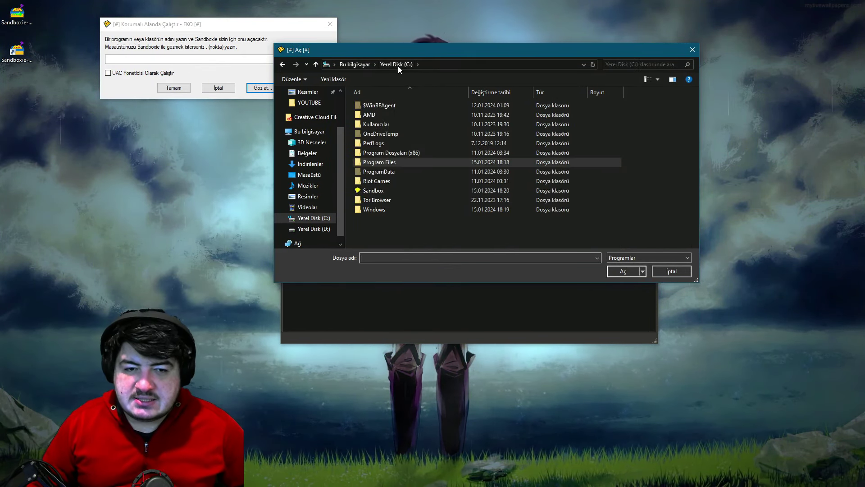
pyautogui.doubleClick(398, 161)
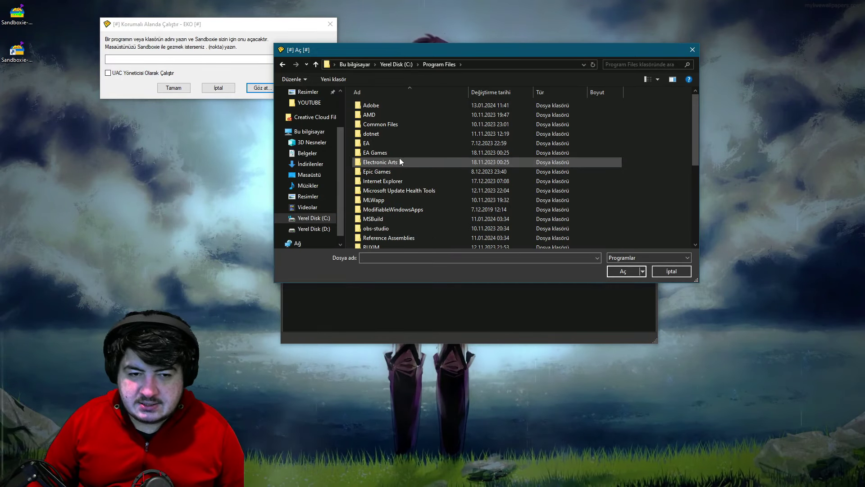
pyautogui.scroll(-3, 399, 155)
pyautogui.scroll(-2, 399, 153)
pyautogui.scroll(4, 407, 145)
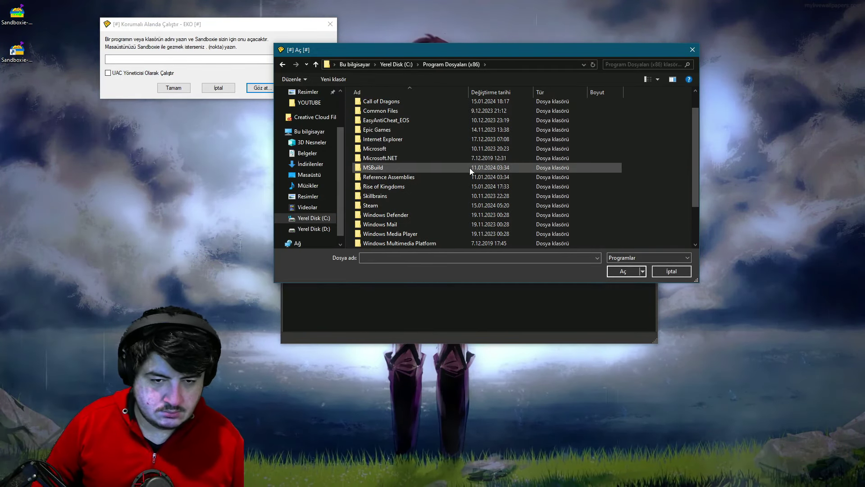
pyautogui.scroll(1, 464, 169)
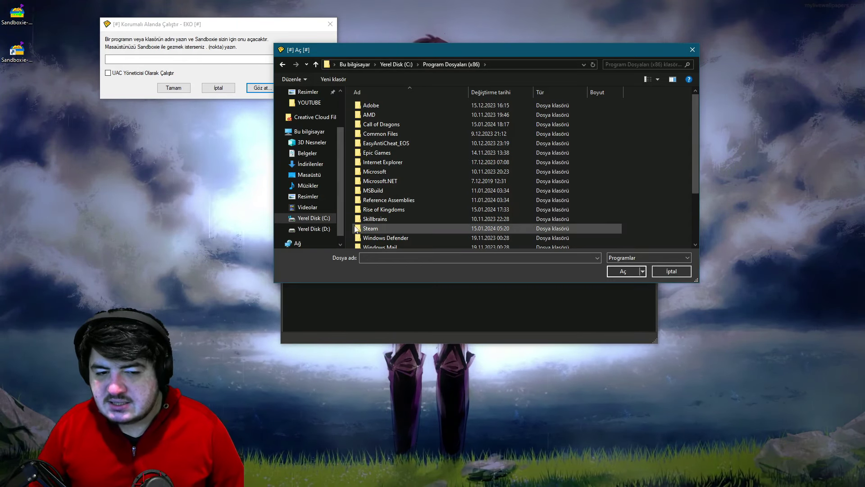
pyautogui.doubleClick(390, 211)
pyautogui.click(374, 172)
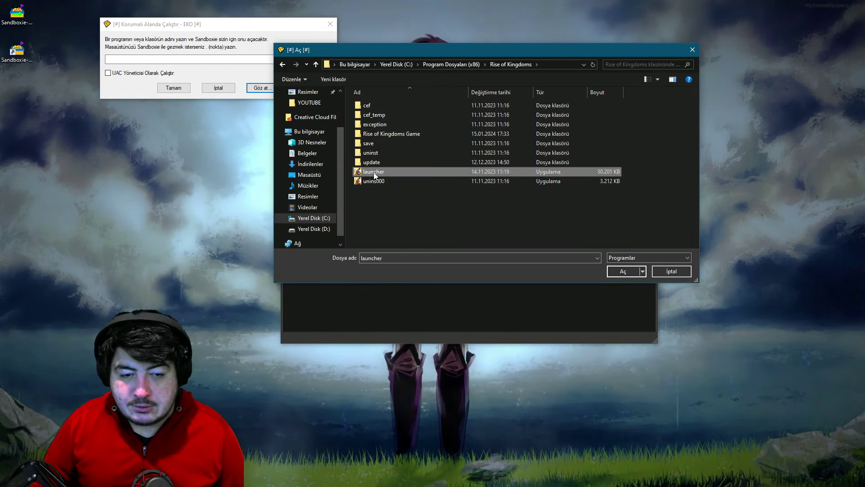
pyautogui.moveTo(420, 50); pyautogui.dragTo(527, 34)
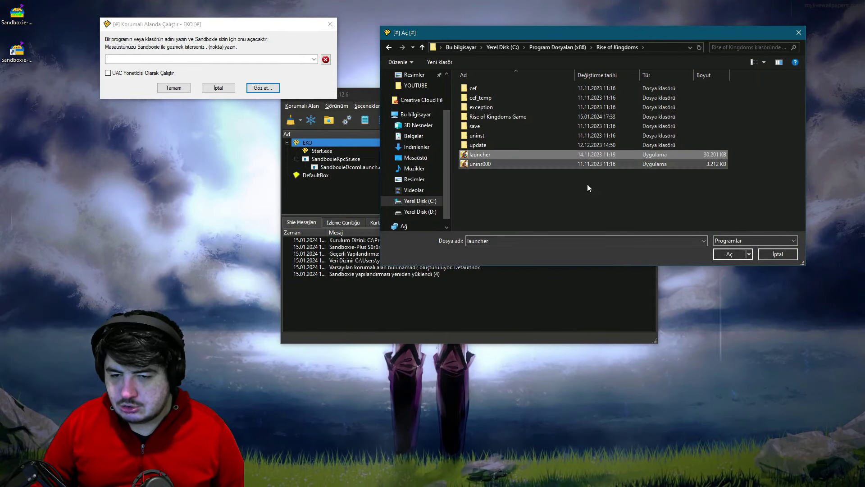
pyautogui.click(735, 255)
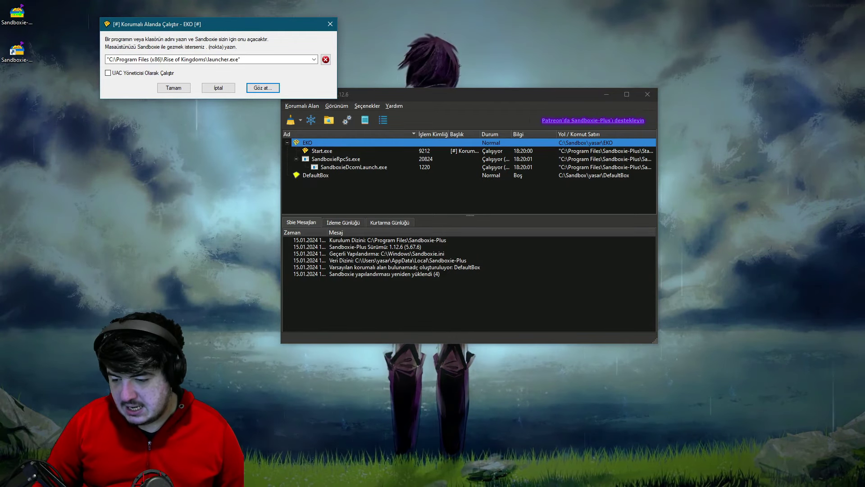
# Move the already running Rise of Kingdoms window aside and start a second copy of the game through the sandboxed launcher
pyautogui.hotkey('alt', 'Tab')
pyautogui.click(654, 117)
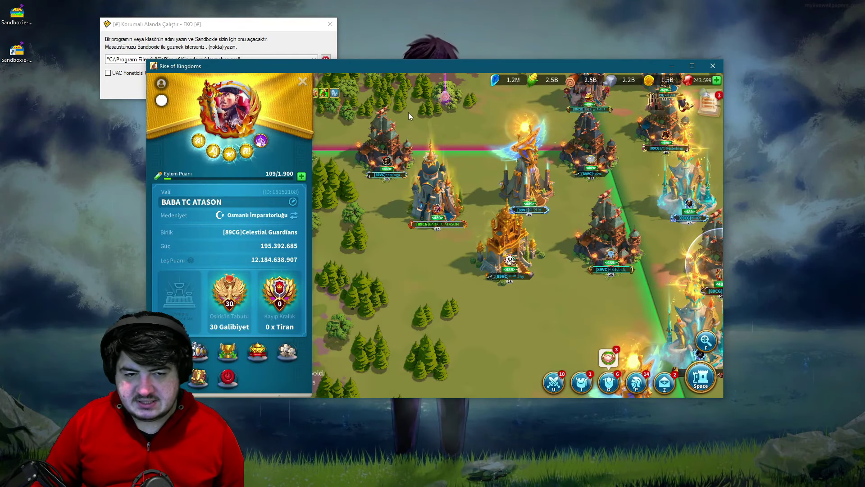
pyautogui.moveTo(275, 68); pyautogui.dragTo(374, 164)
pyautogui.click(205, 36)
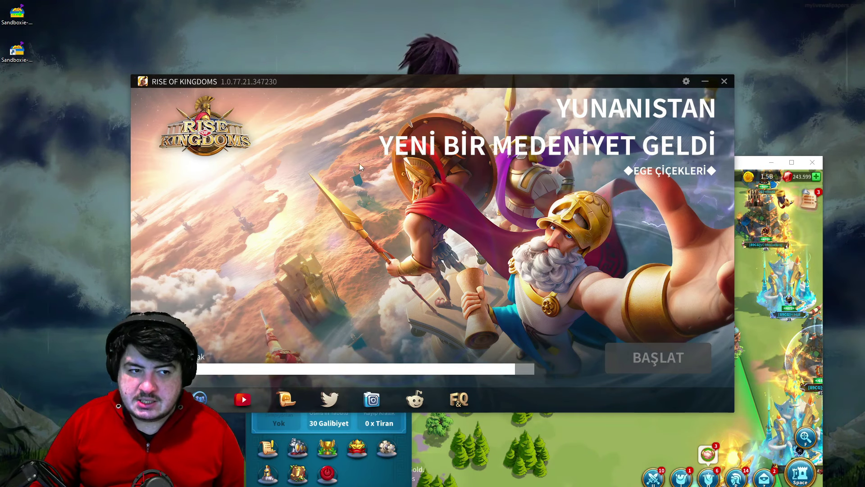
pyautogui.click(667, 359)
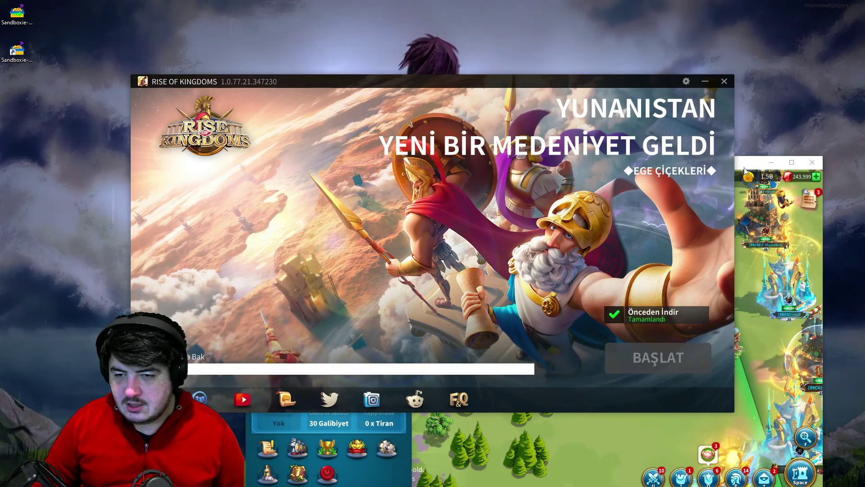
# Arrange the ordinary and the sandboxed Rise of Kingdoms windows side by side on the desktop
pyautogui.moveTo(744, 165); pyautogui.dragTo(780, 129)
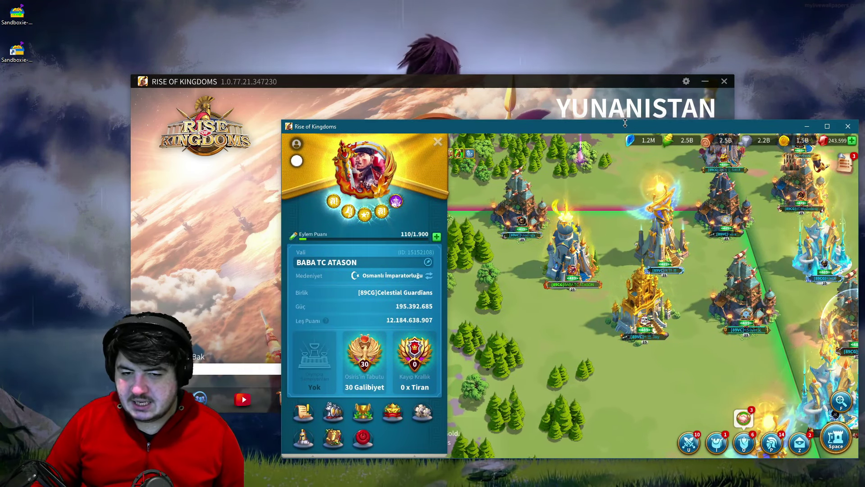
pyautogui.moveTo(602, 126); pyautogui.dragTo(864, 103)
pyautogui.moveTo(439, 13); pyautogui.dragTo(813, 99)
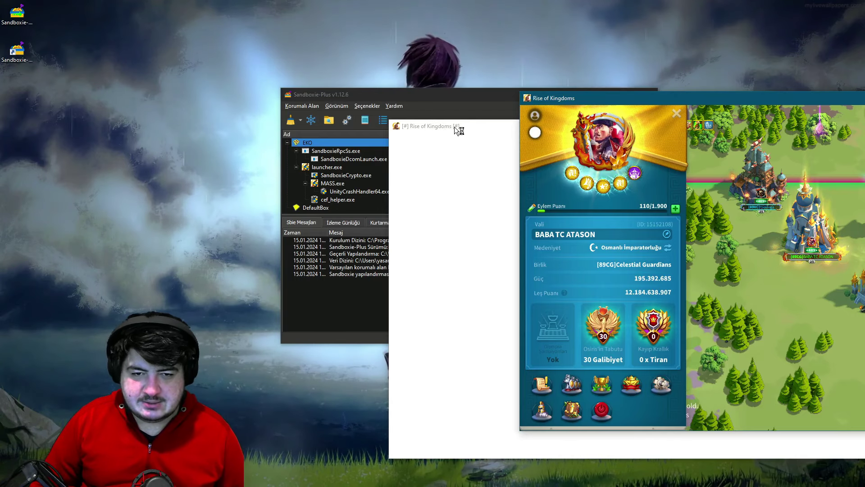
pyautogui.click(415, 128)
pyautogui.moveTo(415, 127); pyautogui.dragTo(266, 118)
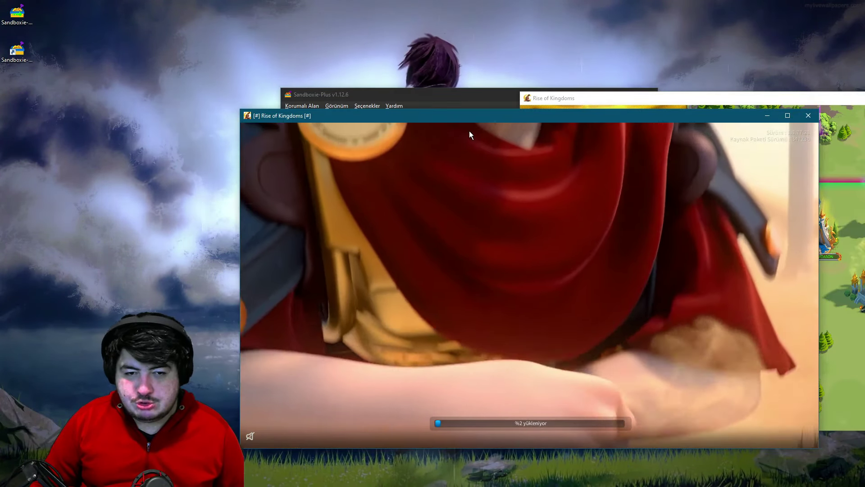
pyautogui.moveTo(456, 116); pyautogui.dragTo(233, 32)
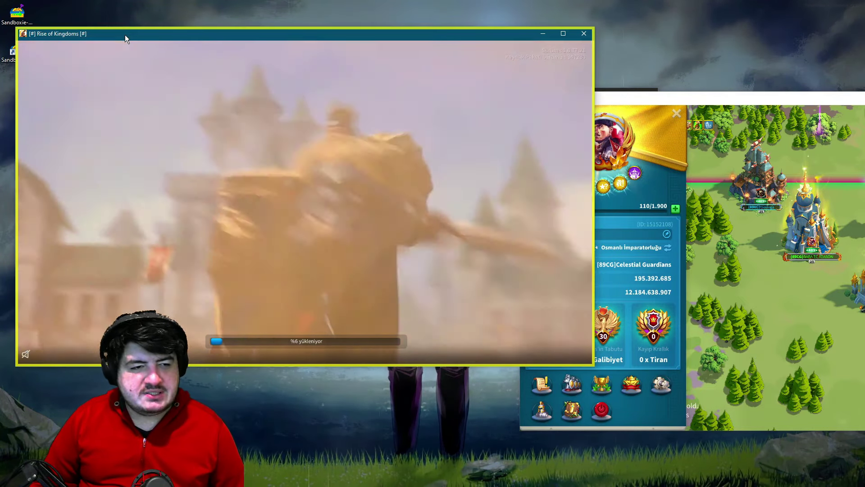
pyautogui.moveTo(125, 34); pyautogui.dragTo(119, 18)
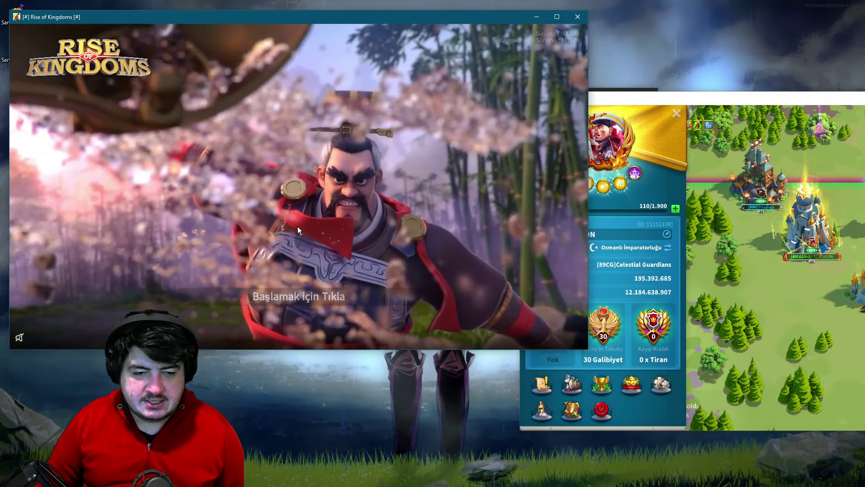
# Enter the game in the sandboxed window and acknowledge the sign-in notice in the ordinary game window
pyautogui.click(297, 229)
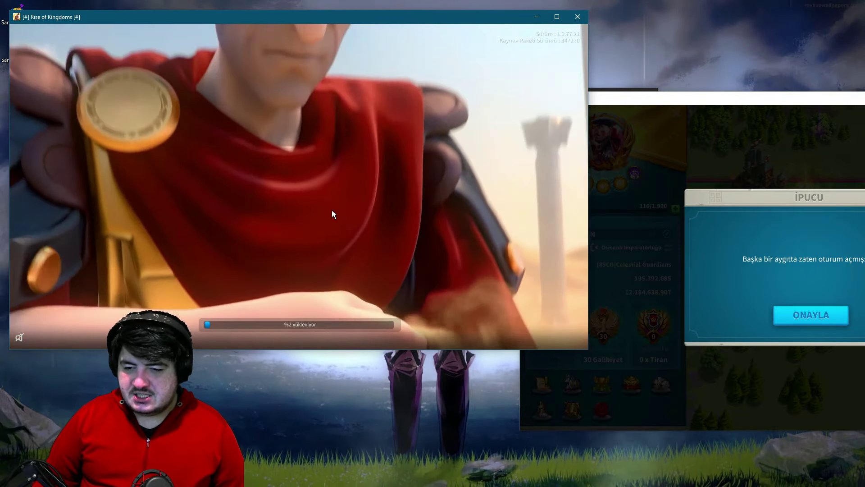
pyautogui.click(815, 323)
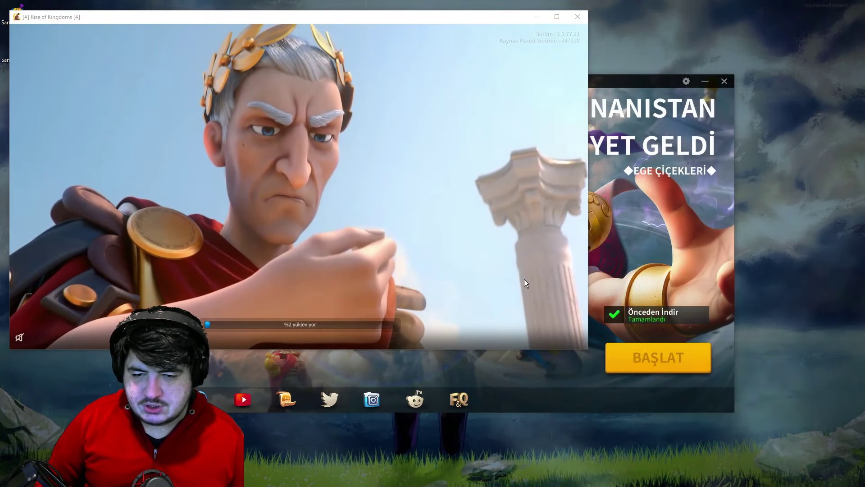
# Enter the game in the ordinary Rise of Kingdoms window, move it beside Sandboxie-Plus and switch from the city to the kingdom map
pyautogui.hotkey('alt', 'Tab')
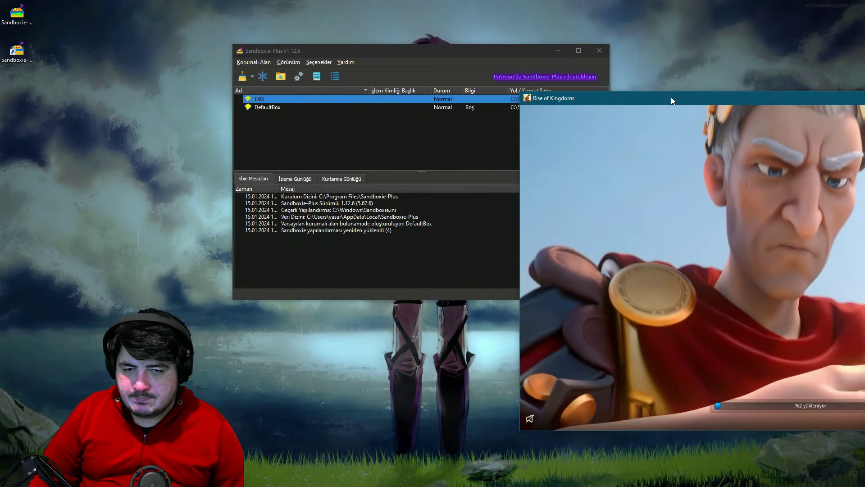
pyautogui.moveTo(671, 96); pyautogui.dragTo(332, 67)
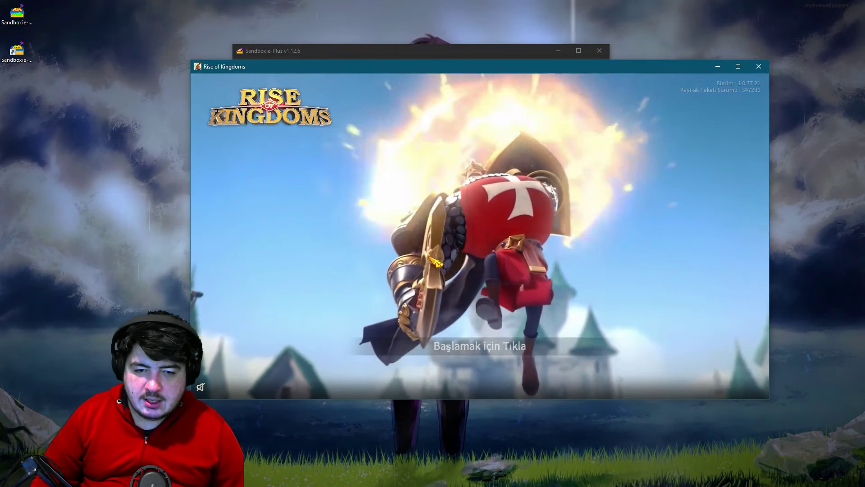
pyautogui.click(432, 258)
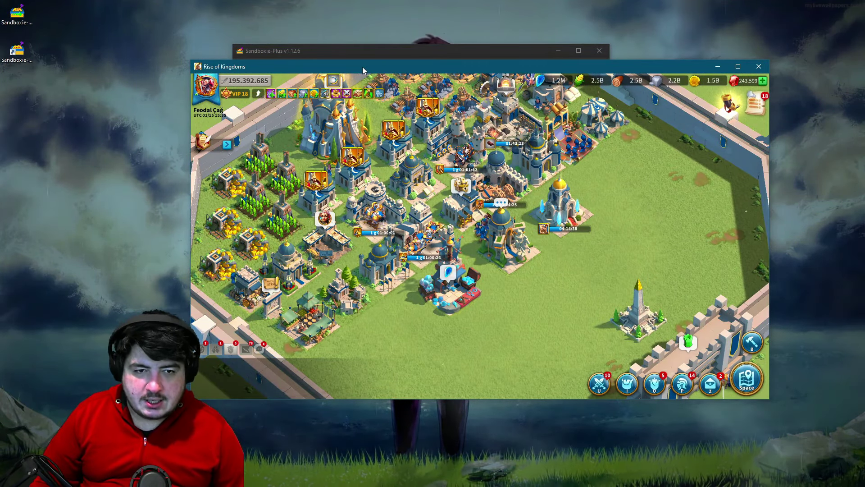
pyautogui.moveTo(361, 67); pyautogui.dragTo(700, 71)
pyautogui.scroll(-1, 708, 311)
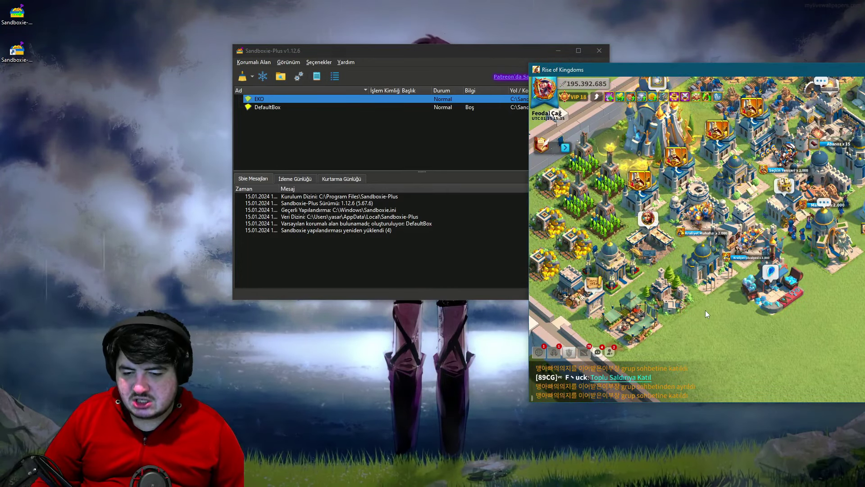
pyautogui.press('space')
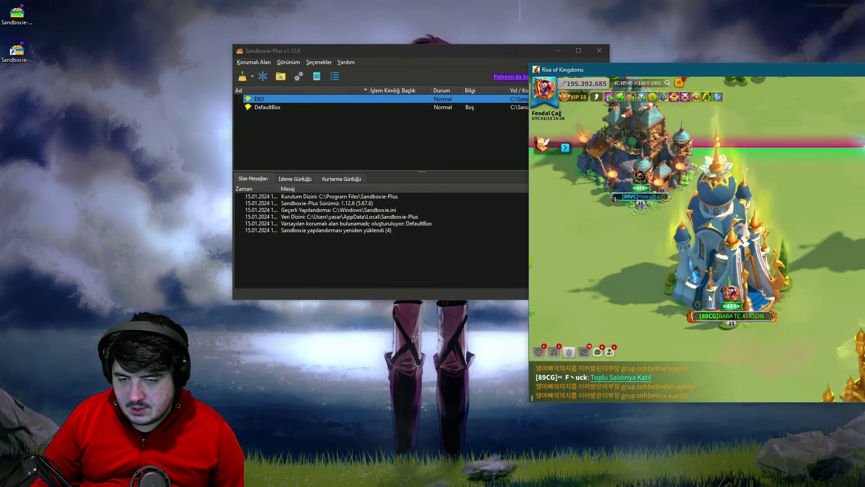
# Run C:\Program Files (x86)\Rise of Kingdoms\launcher.exe in the EKO sandbox again
pyautogui.moveTo(367, 50); pyautogui.dragTo(229, 48)
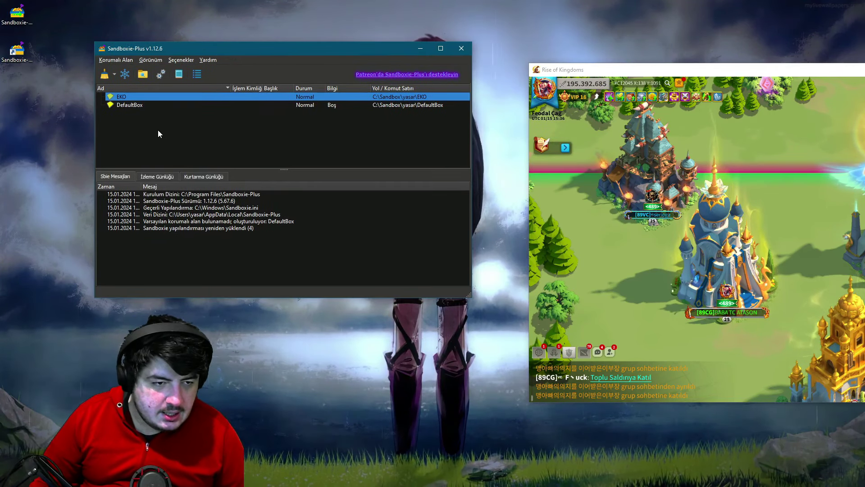
pyautogui.rightClick(140, 100)
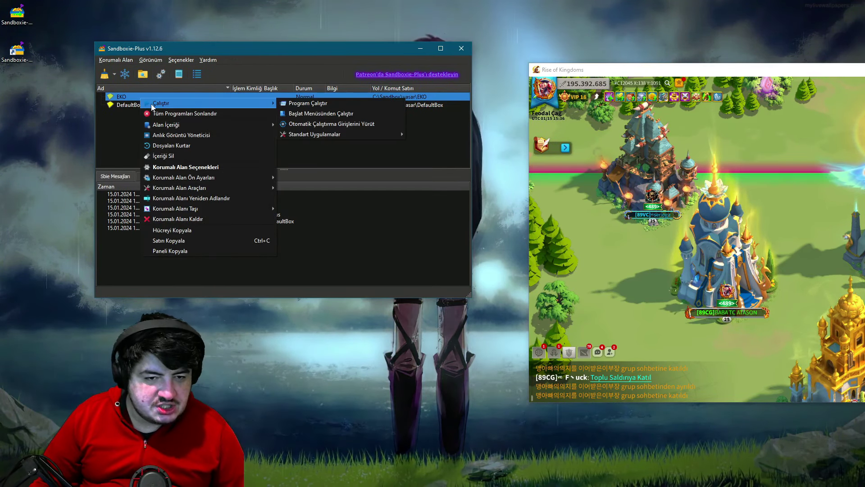
pyautogui.click(290, 103)
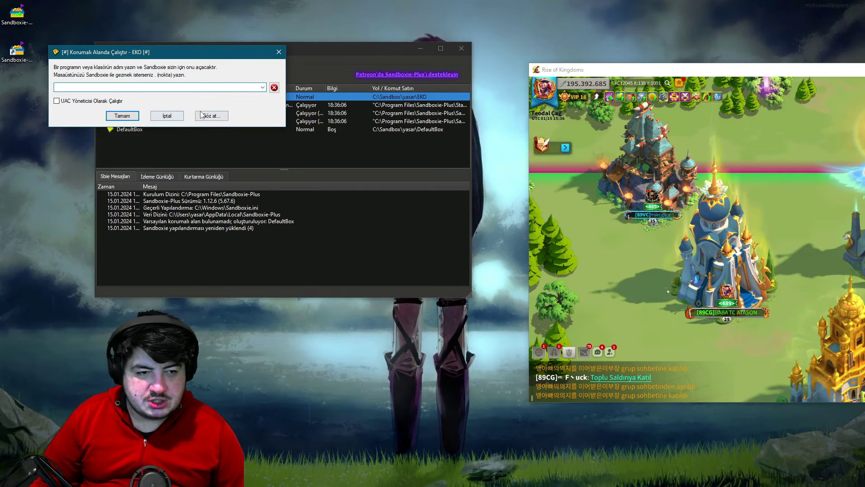
pyautogui.click(211, 117)
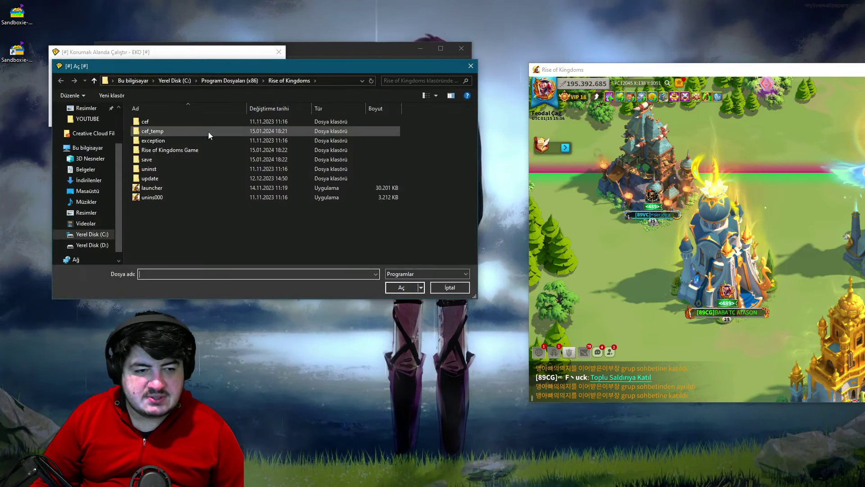
pyautogui.click(151, 188)
pyautogui.click(406, 287)
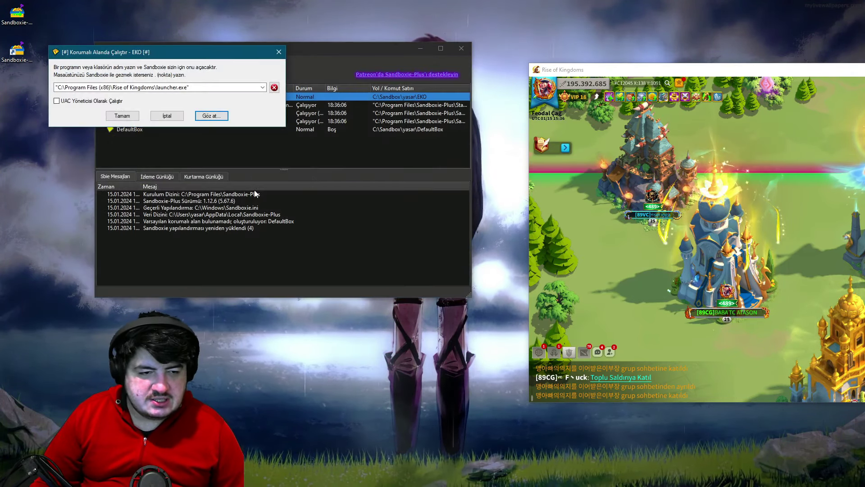
pyautogui.click(129, 118)
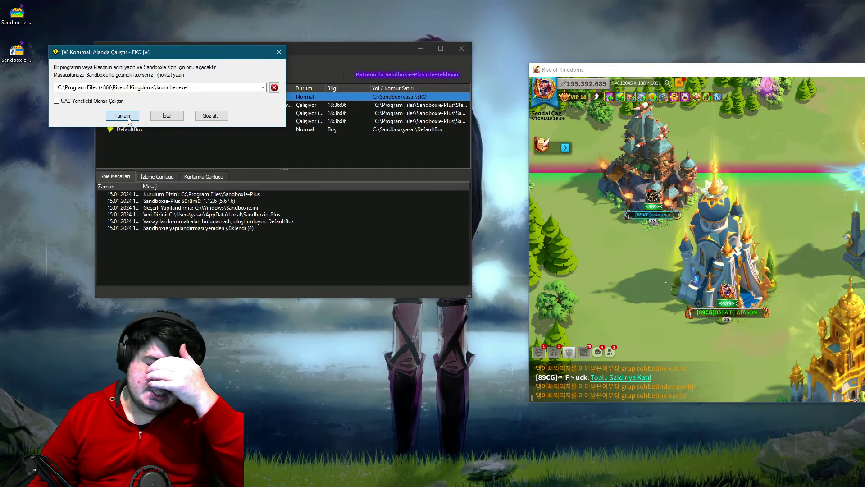
# Start the launcher in the EKO sandbox and move the new sandboxed game window and Sandboxie-Plus on the desktop
pyautogui.click(128, 118)
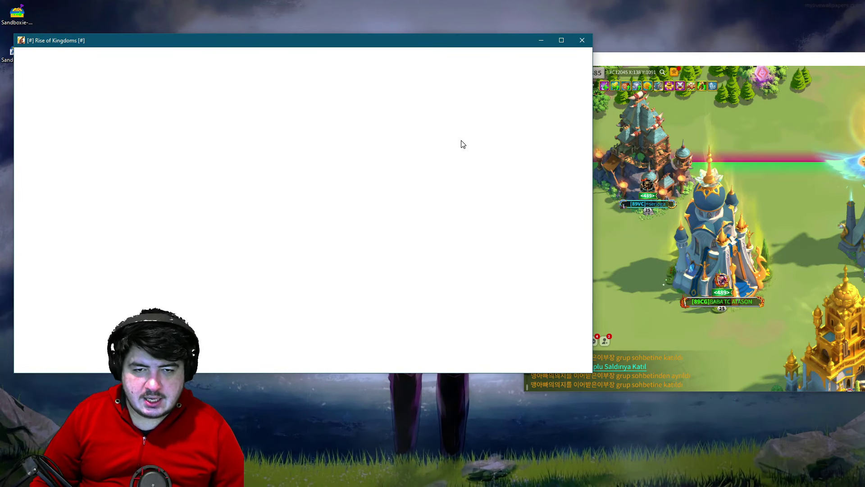
pyautogui.moveTo(461, 141); pyautogui.dragTo(466, 132)
pyautogui.moveTo(237, 49); pyautogui.dragTo(224, 35)
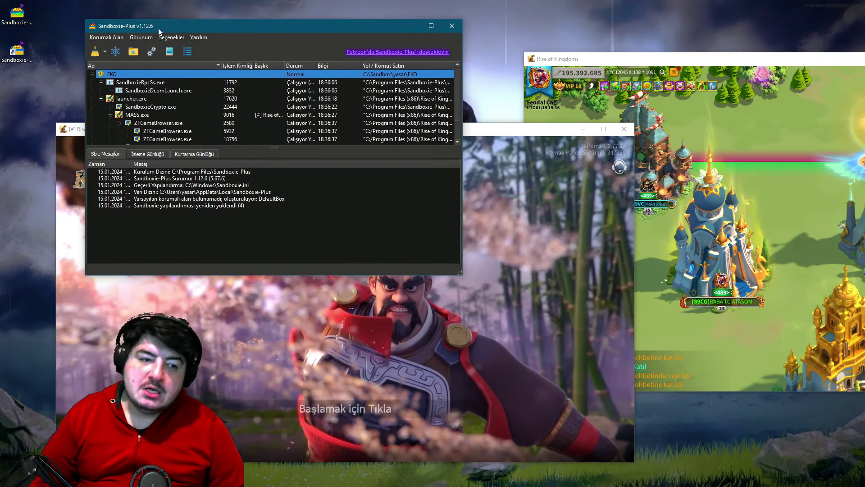
# Enter the game in the sandboxed Rise of Kingdoms window and switch from the city to the kingdom map
pyautogui.click(491, 130)
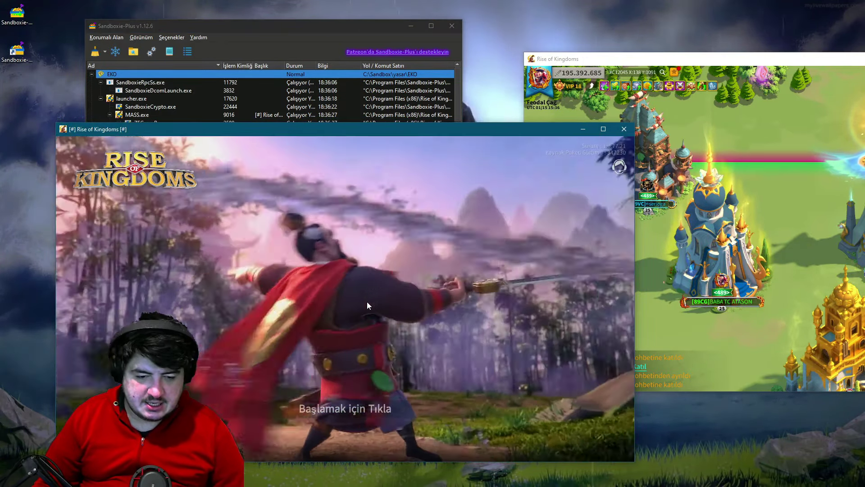
pyautogui.click(367, 305)
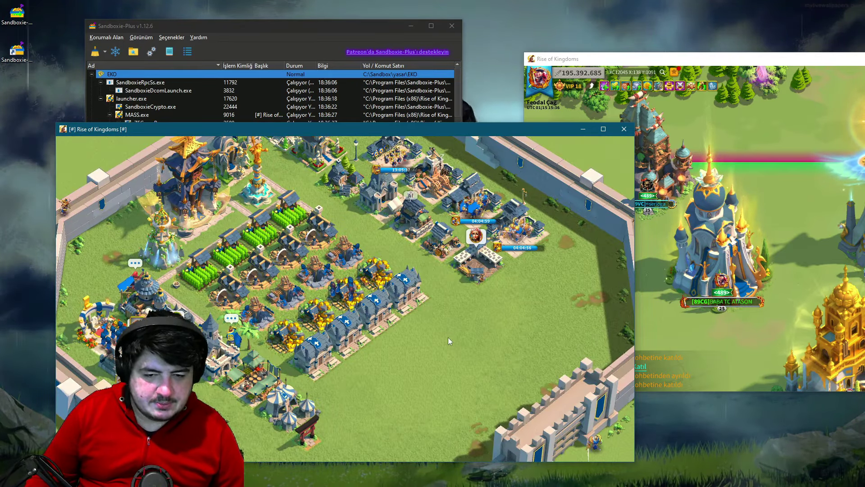
pyautogui.press('space')
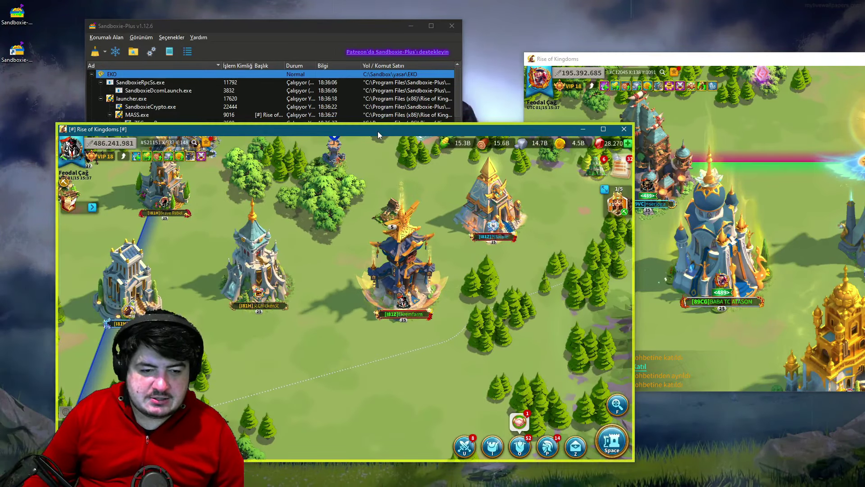
# Arrange the sandboxed and the ordinary Rise of Kingdoms windows side by side below Sandboxie-Plus so both title bars are visible
pyautogui.moveTo(378, 131); pyautogui.dragTo(340, 129)
pyautogui.moveTo(667, 56); pyautogui.dragTo(584, 41)
pyautogui.click(186, 127)
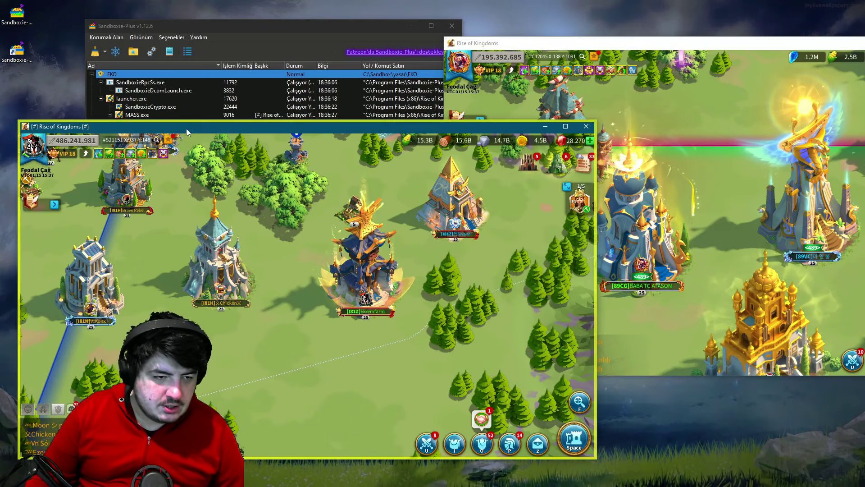
pyautogui.moveTo(491, 45); pyautogui.dragTo(514, 30)
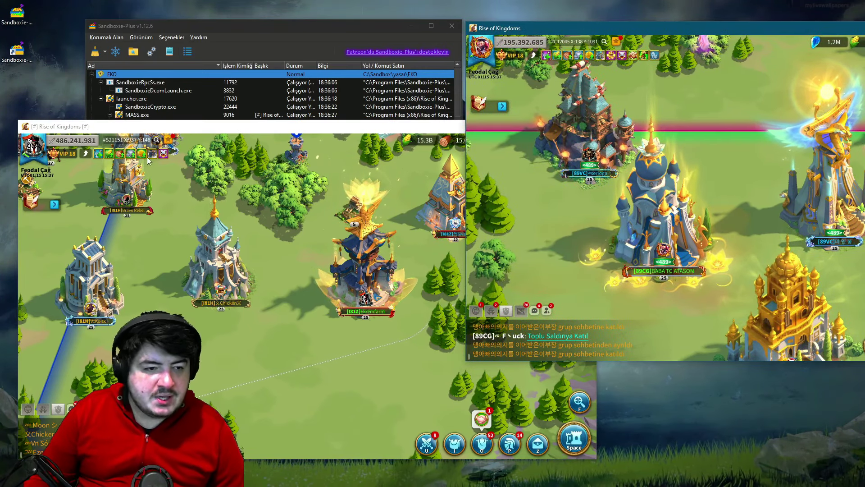
pyautogui.moveTo(124, 127); pyautogui.dragTo(151, 116)
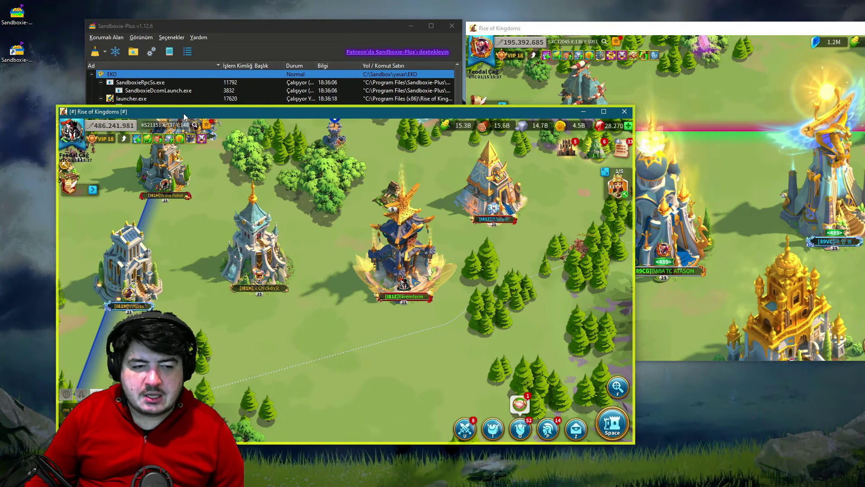
pyautogui.moveTo(183, 113); pyautogui.dragTo(159, 114)
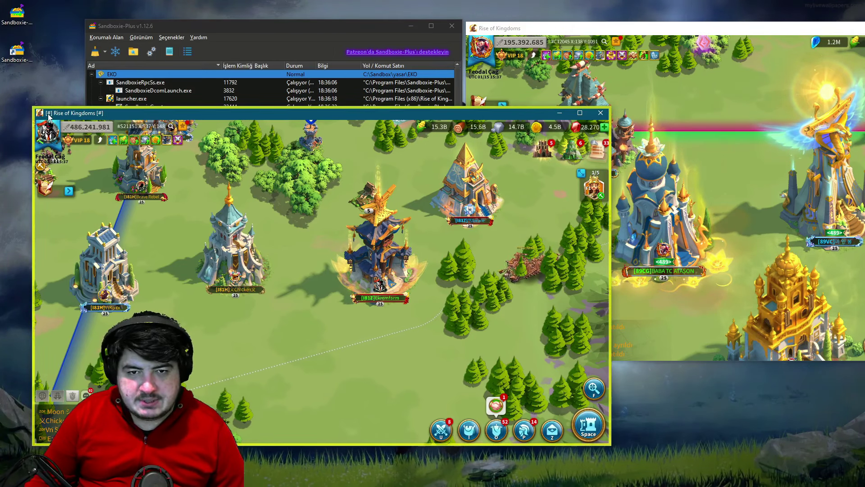
# Set the sandboxed game's resolution (Çözünürlük) to full screen (Tam Ekran) and close the settings and governor profile
pyautogui.click(48, 133)
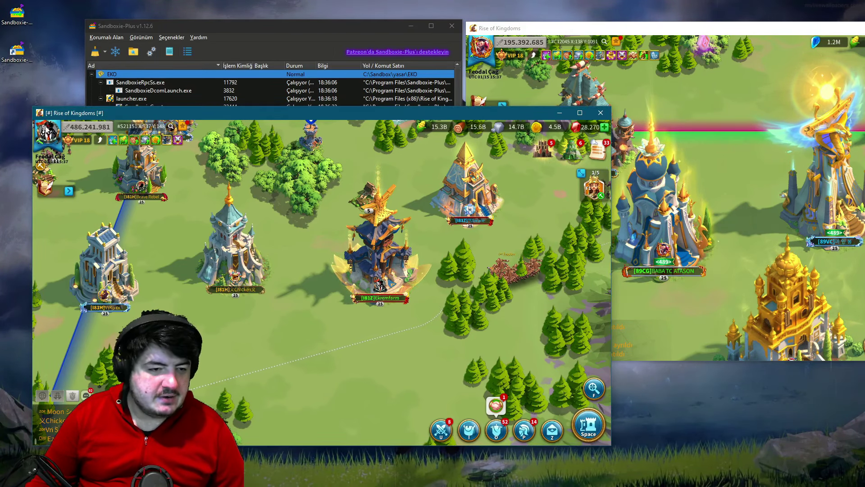
pyautogui.click(177, 401)
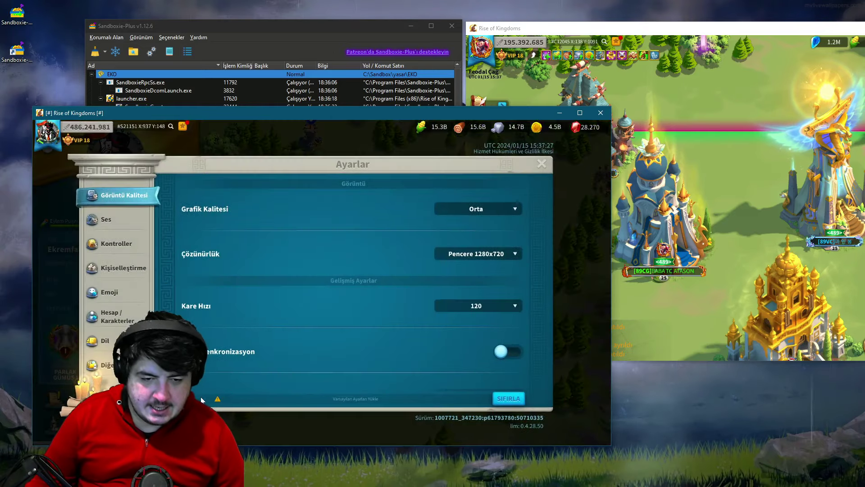
pyautogui.click(474, 253)
pyautogui.click(490, 265)
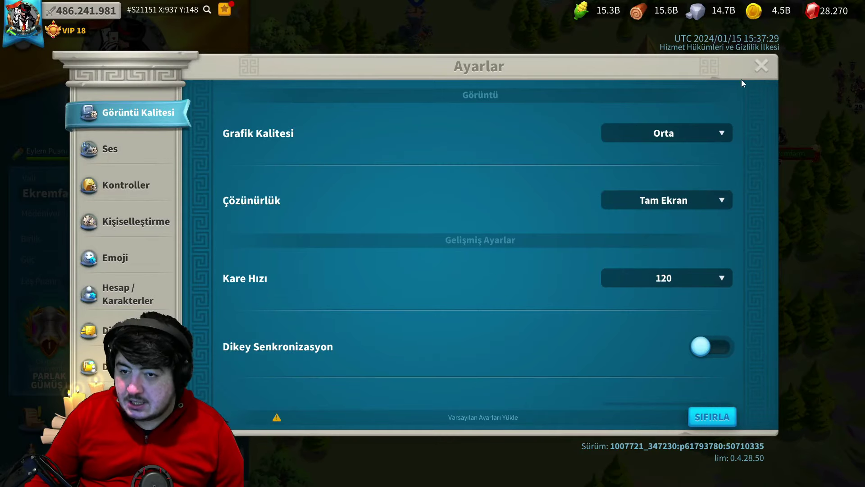
pyautogui.click(763, 66)
pyautogui.click(234, 13)
# Look over the alliance territories on the zoomed-out kingdom map in full screen
pyautogui.scroll(-10, 410, 271)
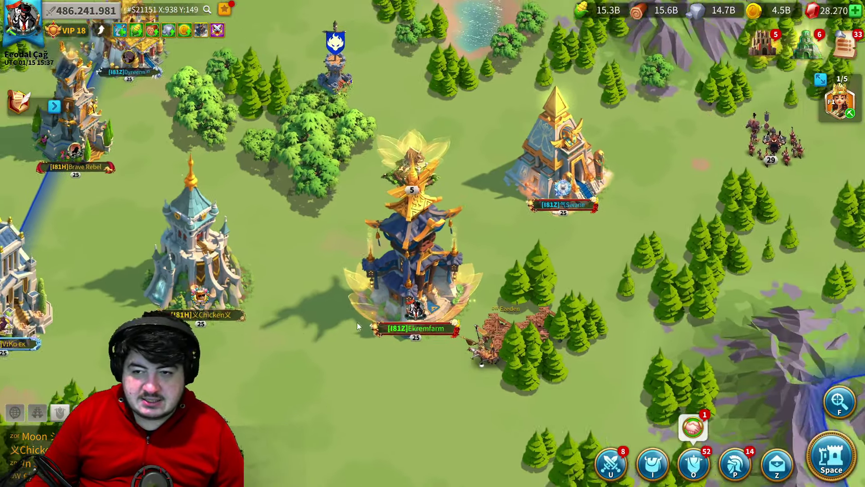
pyautogui.scroll(-10, 359, 319)
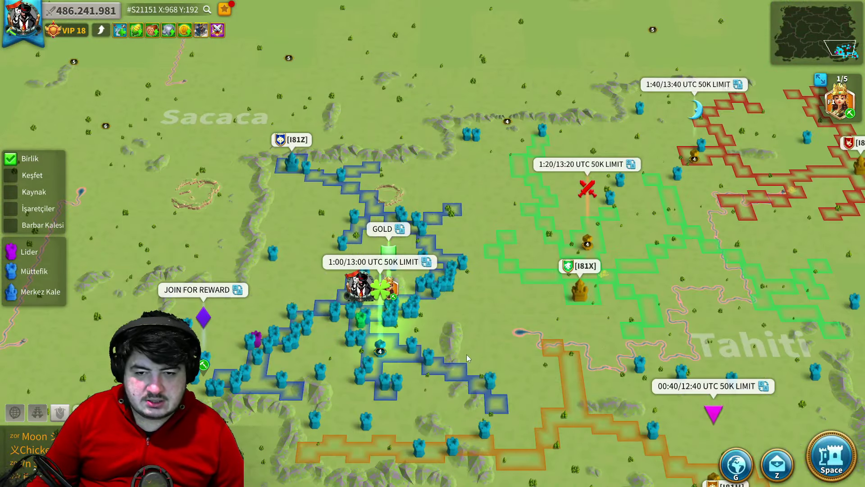
pyautogui.moveTo(748, 428); pyautogui.dragTo(634, 249)
pyautogui.moveTo(586, 127); pyautogui.dragTo(493, 279)
pyautogui.moveTo(433, 194); pyautogui.dragTo(669, 284)
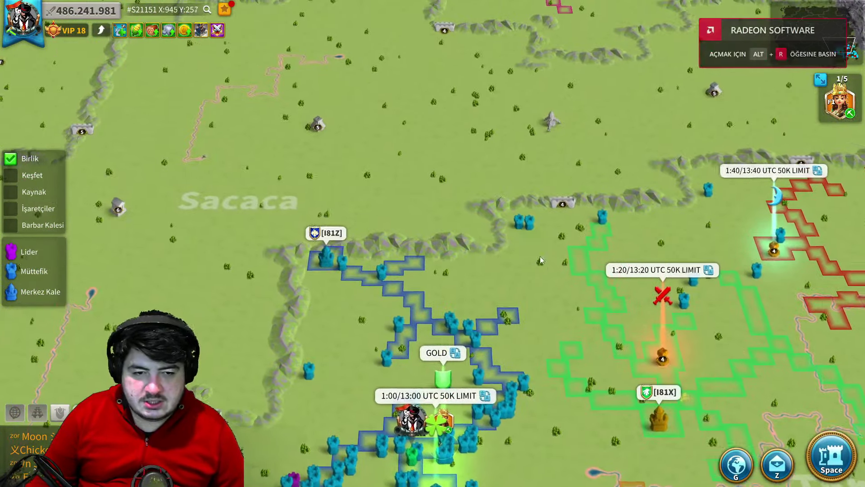
pyautogui.moveTo(608, 67); pyautogui.dragTo(398, 369)
# Set the sandboxed game's resolution (Çözünürlük) to Pencere 1280x720 in the display quality settings
pyautogui.click(22, 19)
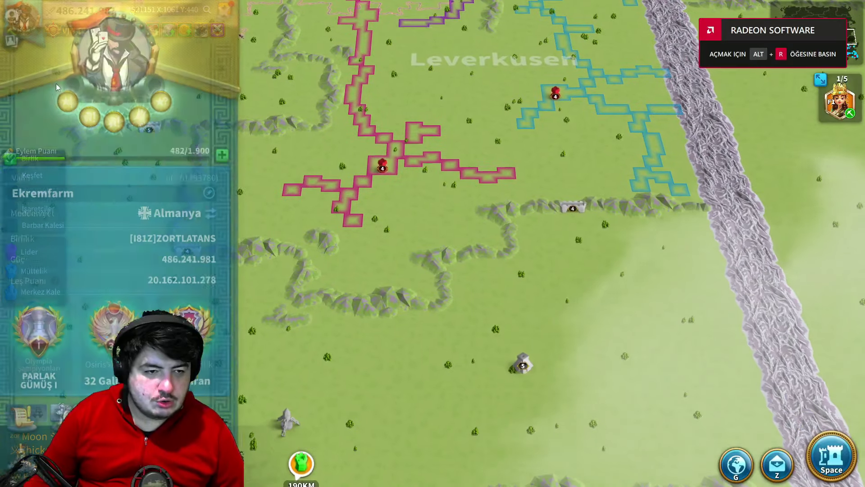
pyautogui.click(211, 386)
pyautogui.click(666, 199)
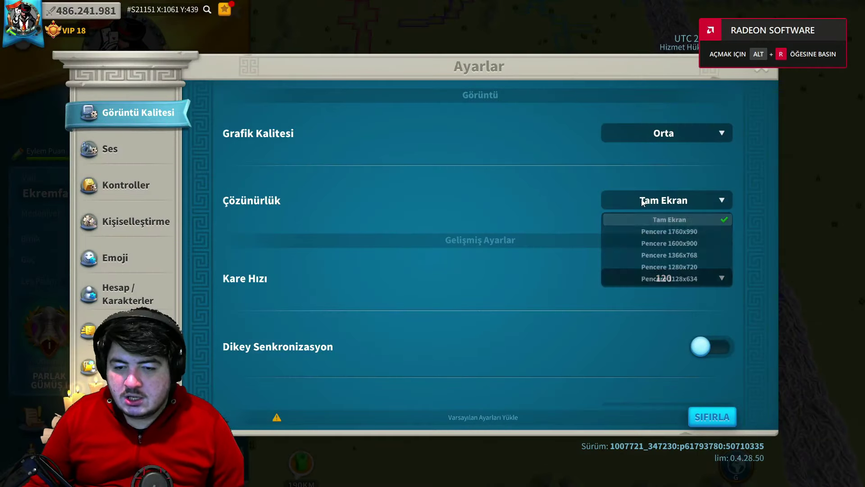
pyautogui.click(647, 267)
# Rearrange the two game windows and Sandboxie-Plus on the desktop, and close the sandboxed game's settings and governor profile
pyautogui.moveTo(627, 30); pyautogui.dragTo(573, 42)
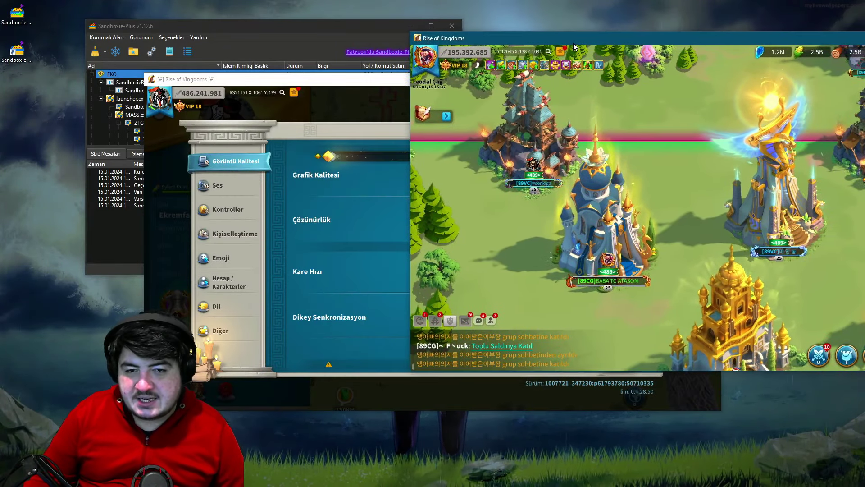
pyautogui.moveTo(293, 81); pyautogui.dragTo(188, 66)
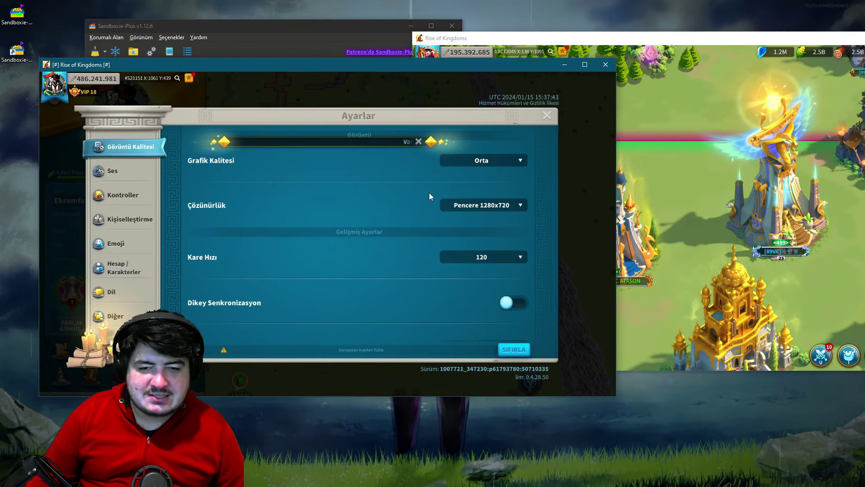
pyautogui.click(547, 116)
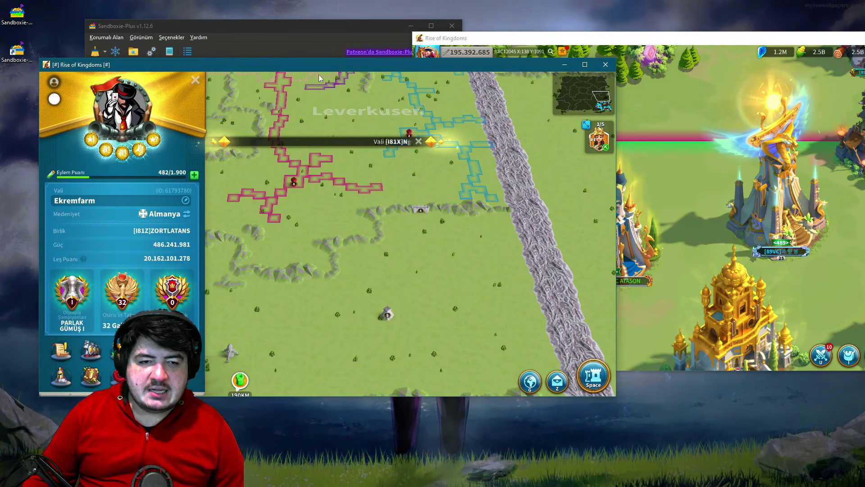
pyautogui.moveTo(318, 66); pyautogui.dragTo(337, 101)
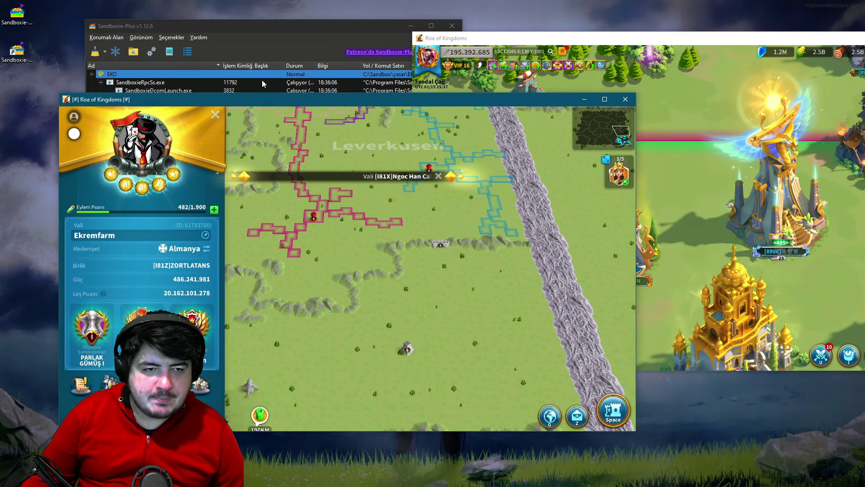
pyautogui.moveTo(239, 31); pyautogui.dragTo(250, 27)
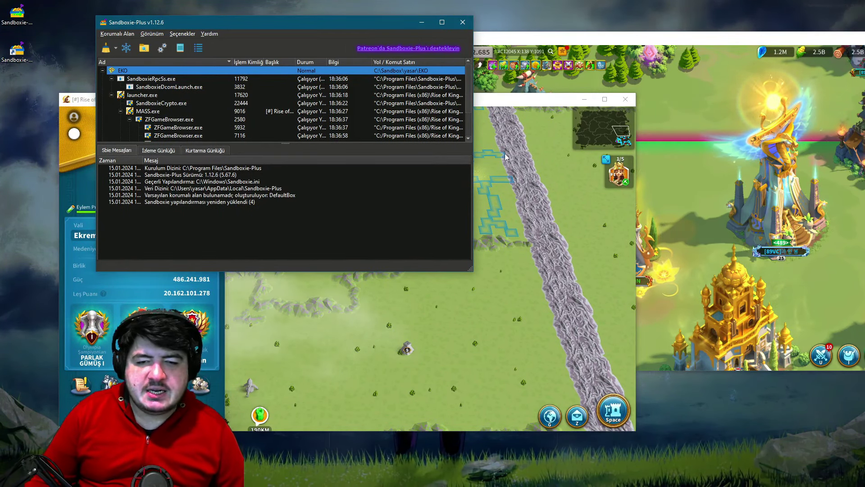
pyautogui.click(527, 107)
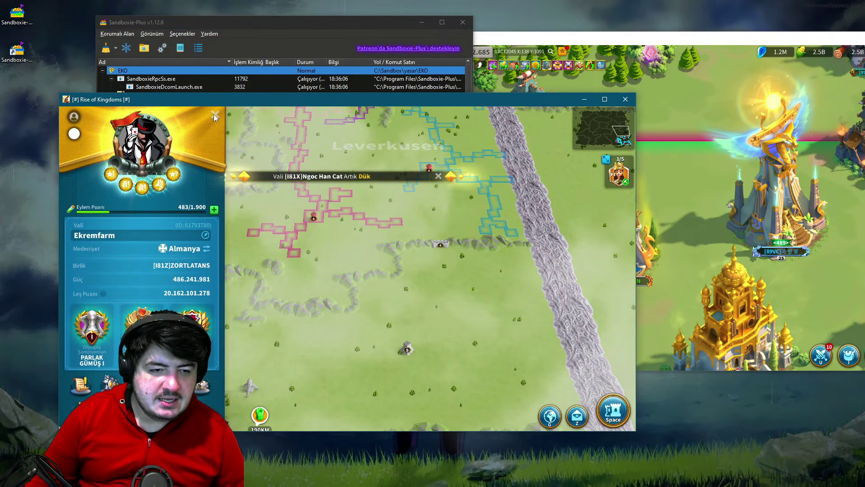
pyautogui.click(220, 204)
# Look over other regions of the kingdom map in the sandboxed game and return to the city
pyautogui.moveTo(220, 203); pyautogui.dragTo(413, 317)
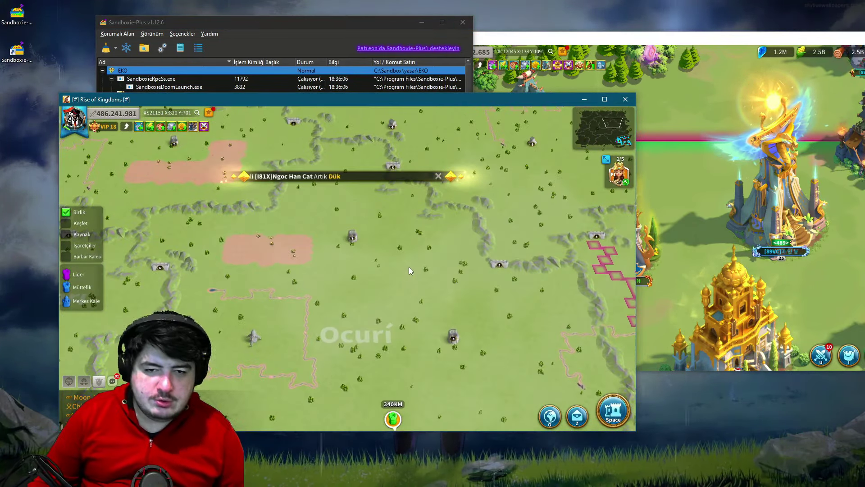
pyautogui.moveTo(400, 256); pyautogui.dragTo(305, 157)
pyautogui.press('space')
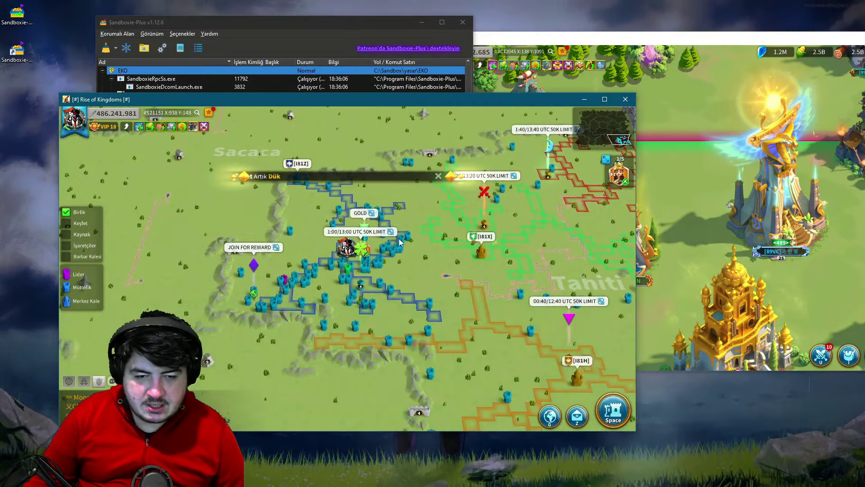
pyautogui.scroll(2, 321, 309)
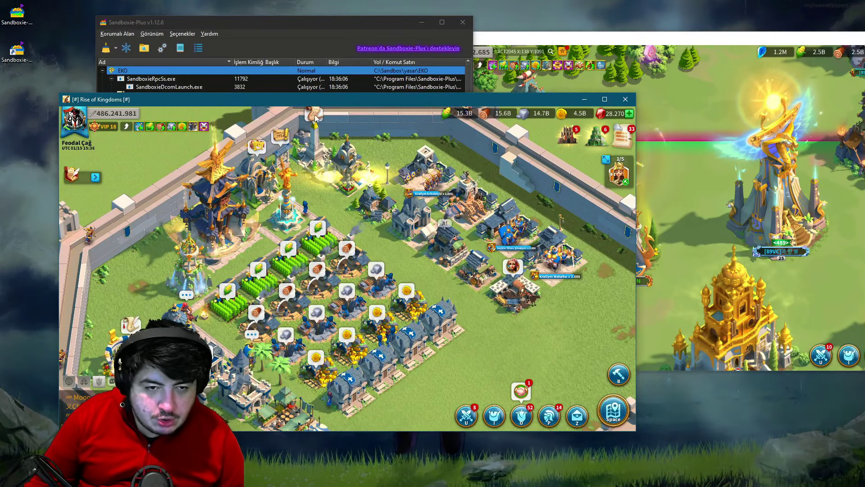
# Review the chapters in the Kayıp Krallık Kayıtları scroll, check the İntikam chapter's reward details and close it
pyautogui.click(314, 116)
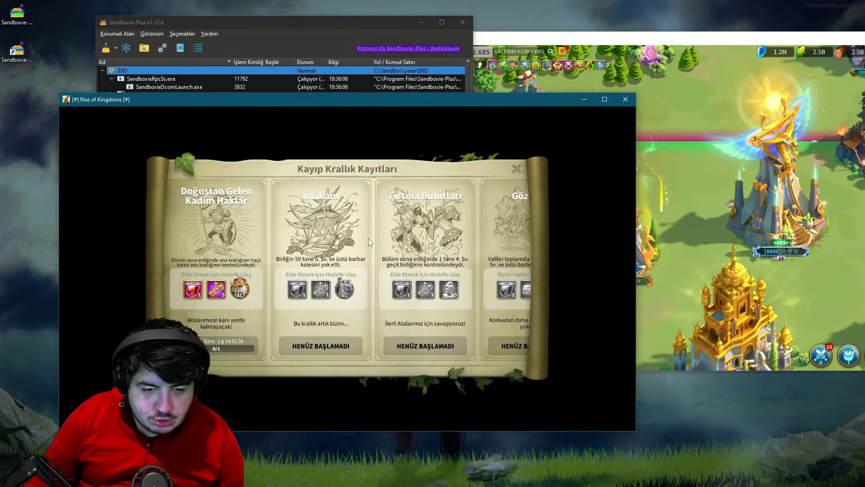
pyautogui.moveTo(234, 301); pyautogui.dragTo(333, 296)
pyautogui.click(446, 284)
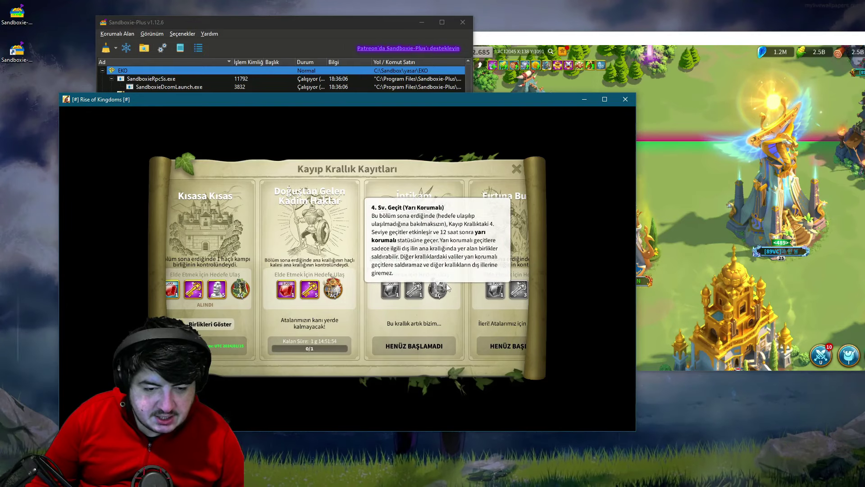
pyautogui.click(369, 339)
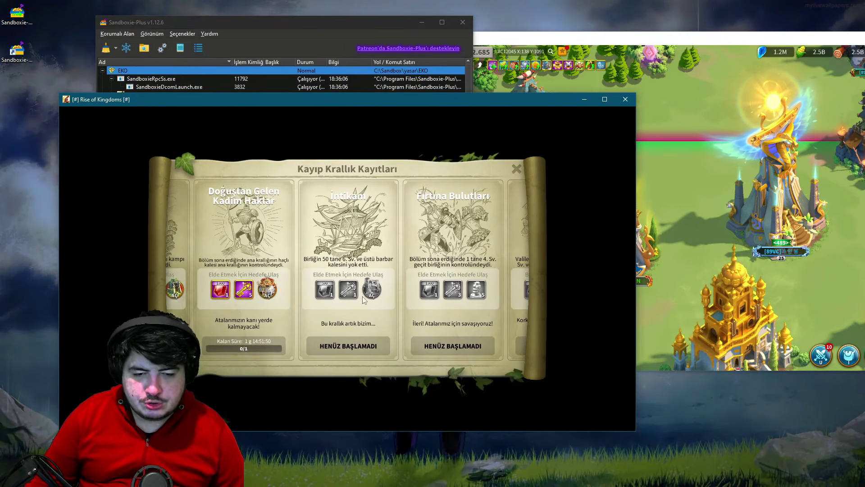
pyautogui.moveTo(345, 310); pyautogui.dragTo(307, 301)
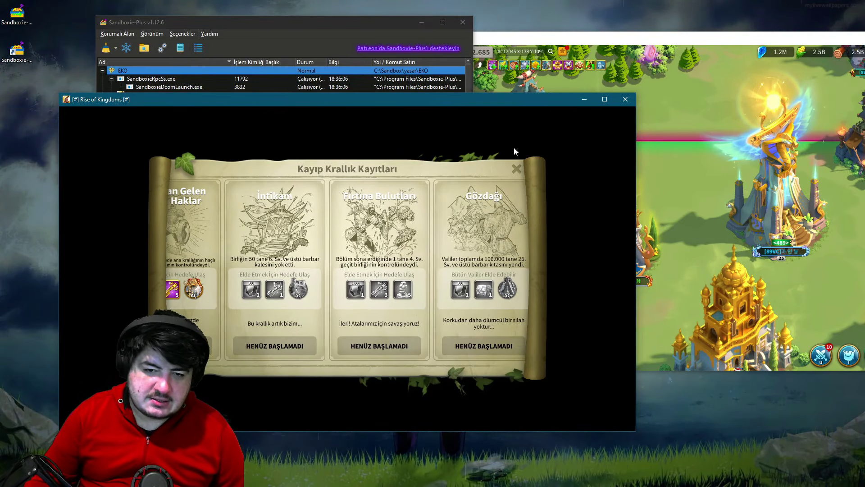
pyautogui.click(297, 292)
pyautogui.press('Escape')
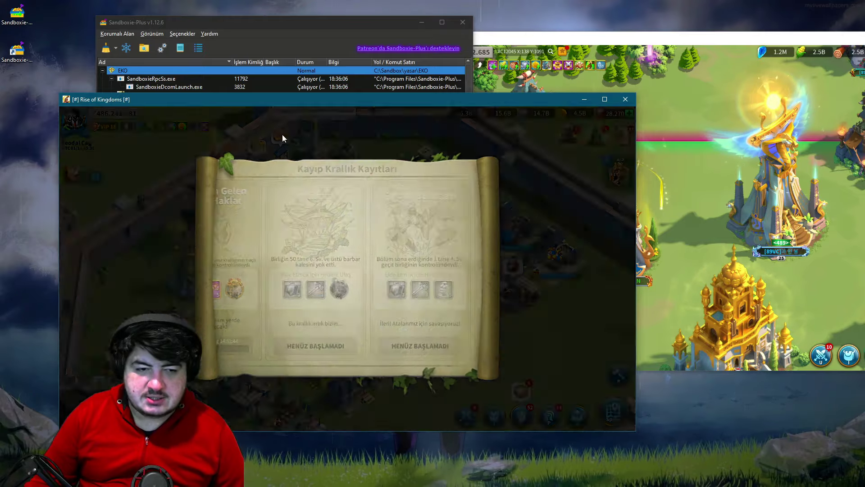
# Switch the sandboxed game to the kingdom map and examine the alliance territories and passes beyond the city
pyautogui.press('space')
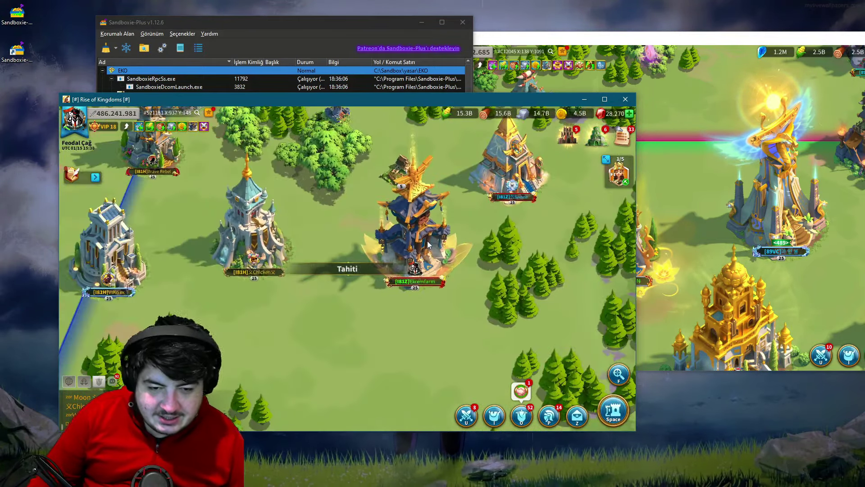
pyautogui.moveTo(447, 208); pyautogui.dragTo(347, 281)
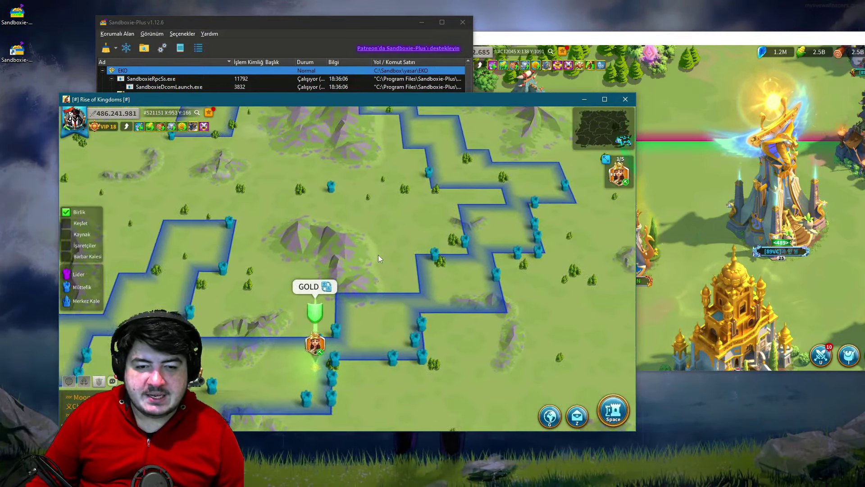
pyautogui.moveTo(377, 256); pyautogui.dragTo(377, 320)
pyautogui.scroll(-5, 377, 320)
pyautogui.moveTo(404, 283); pyautogui.dragTo(291, 337)
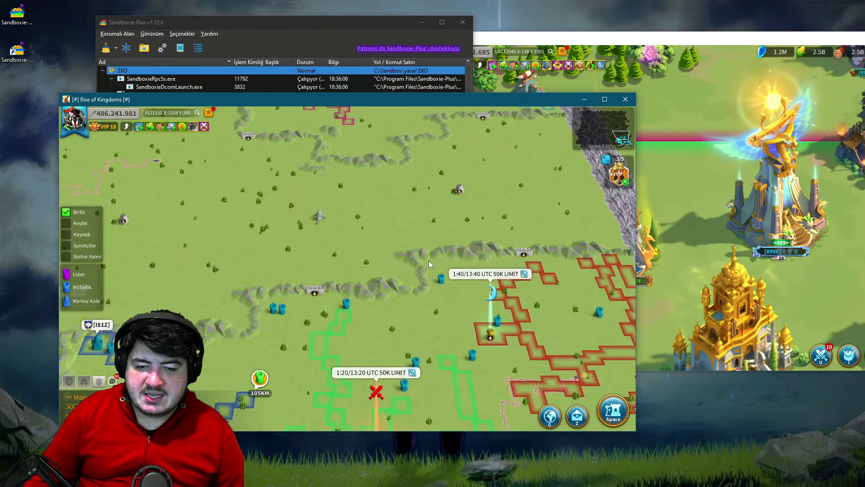
pyautogui.moveTo(428, 260)
pyautogui.mouseDown()
pyautogui.moveTo(385, 342)
pyautogui.moveTo(416, 275)
pyautogui.moveTo(396, 224)
pyautogui.mouseUp()
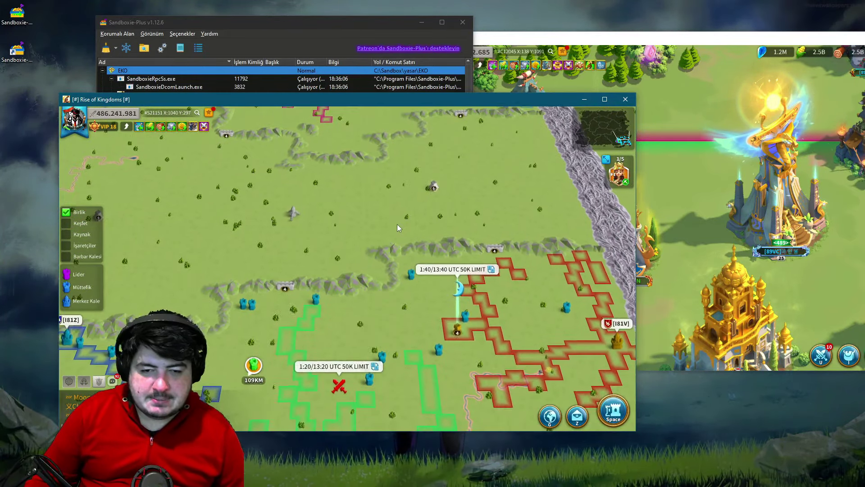
# Close both Rise of Kingdoms game windows and the game launcher so that only Sandboxie-Plus stays open
pyautogui.moveTo(404, 104); pyautogui.dragTo(369, 106)
pyautogui.click(589, 101)
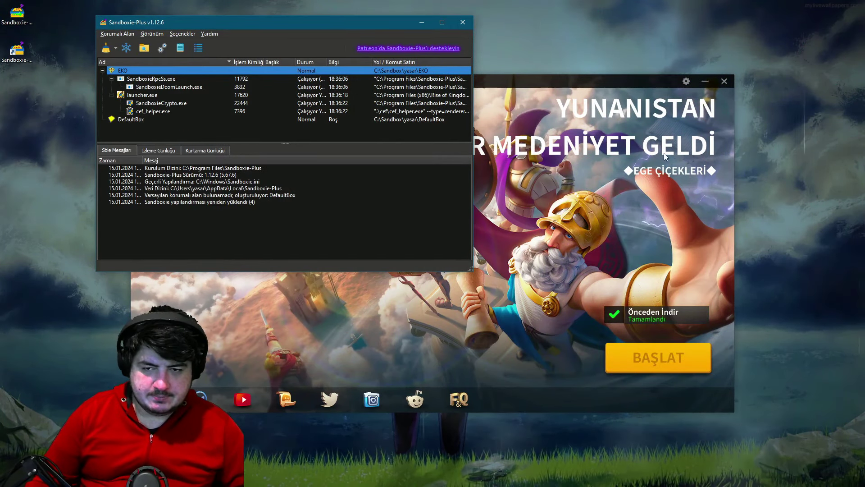
pyautogui.click(725, 81)
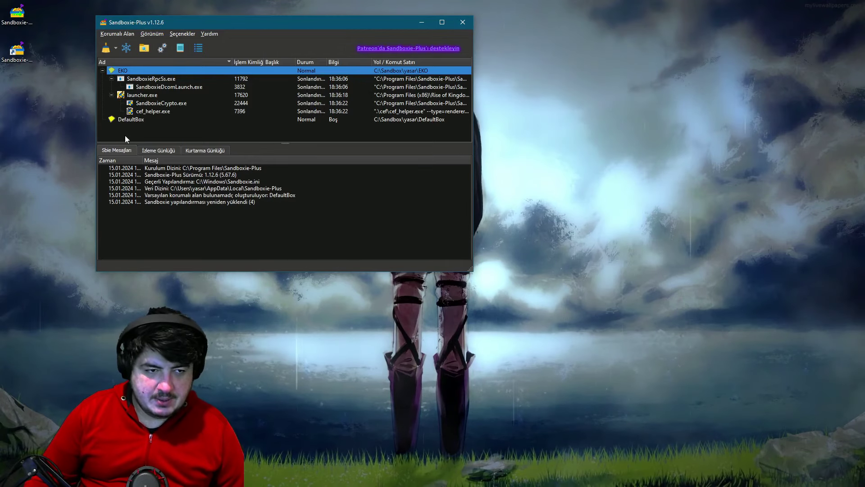
# Examine the EKO sandbox's details and the commands available for it and for the sandbox list, without running any
pyautogui.click(120, 73)
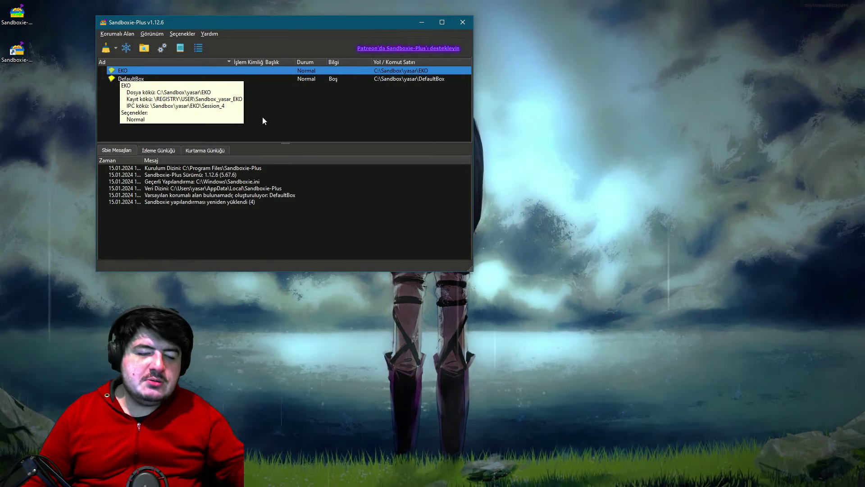
pyautogui.click(126, 93)
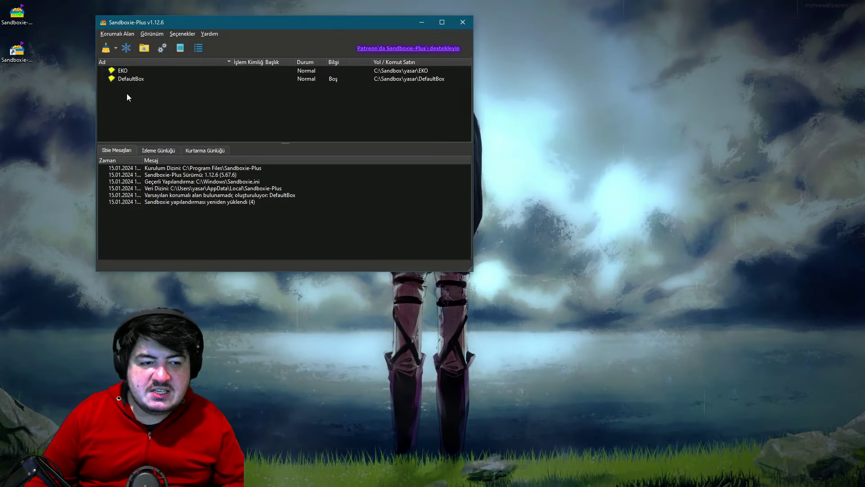
pyautogui.click(113, 72)
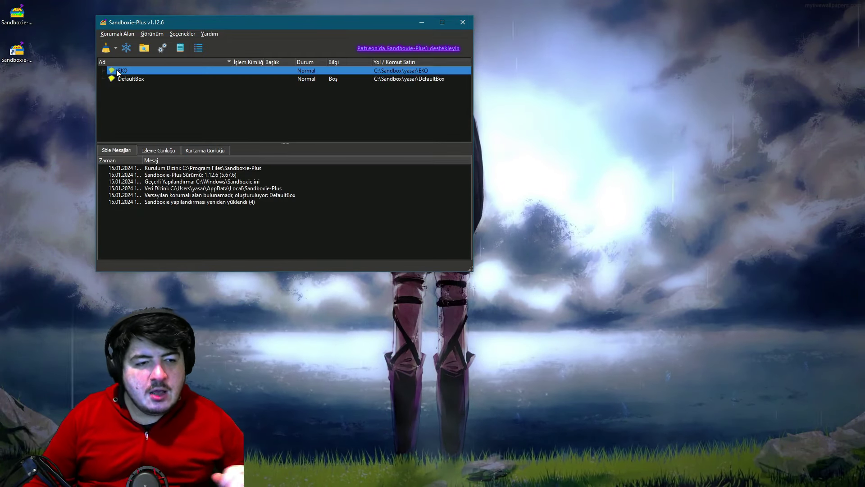
pyautogui.rightClick(121, 103)
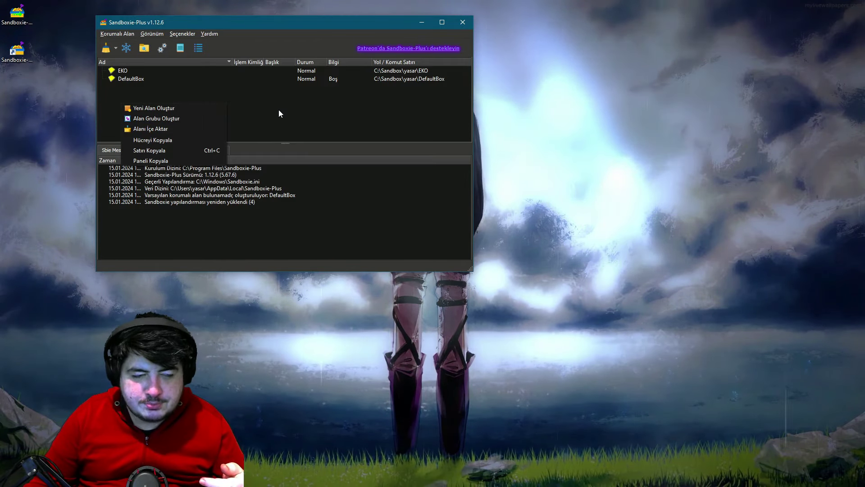
pyautogui.rightClick(125, 70)
pyautogui.click(335, 131)
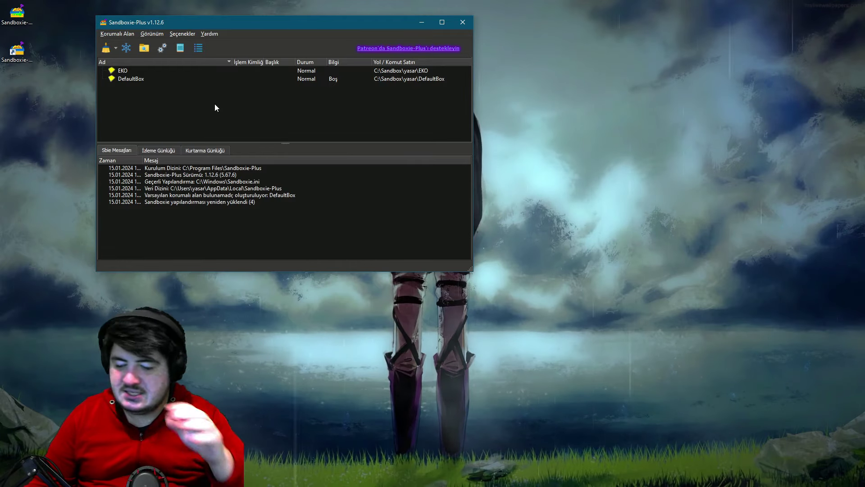
pyautogui.rightClick(120, 70)
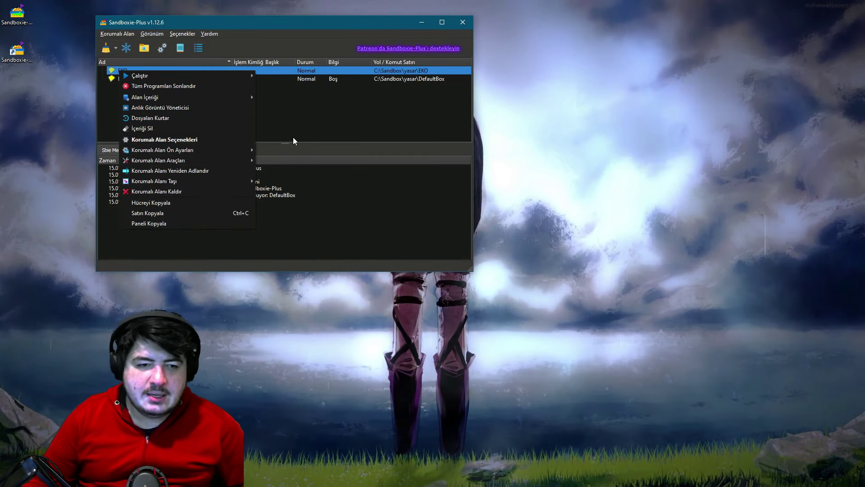
pyautogui.click(301, 135)
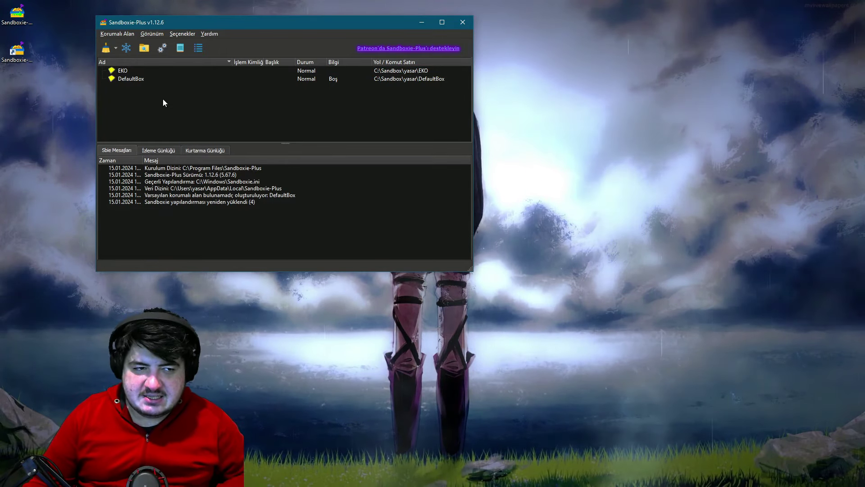
pyautogui.moveTo(161, 21); pyautogui.dragTo(178, 33)
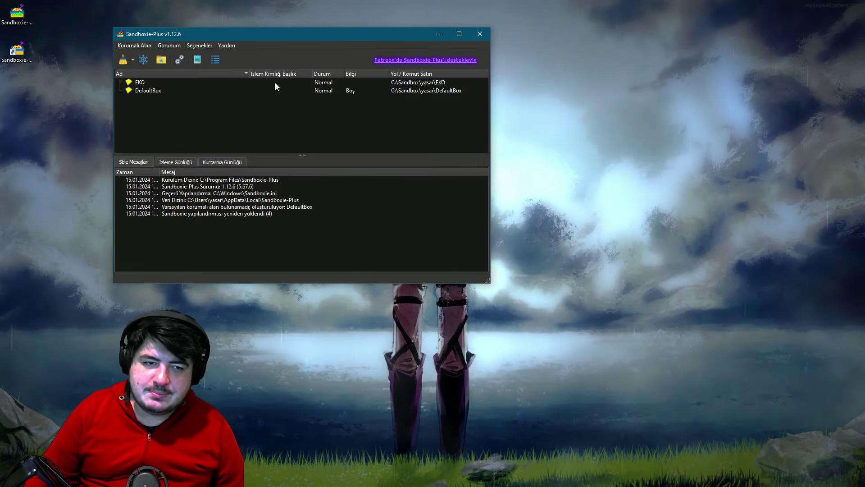
pyautogui.moveTo(286, 36); pyautogui.dragTo(352, 131)
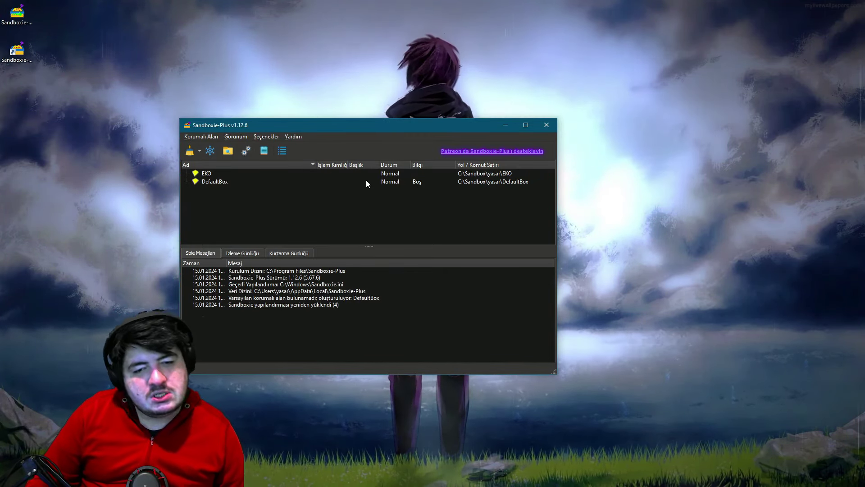
pyautogui.moveTo(386, 126); pyautogui.dragTo(353, 31)
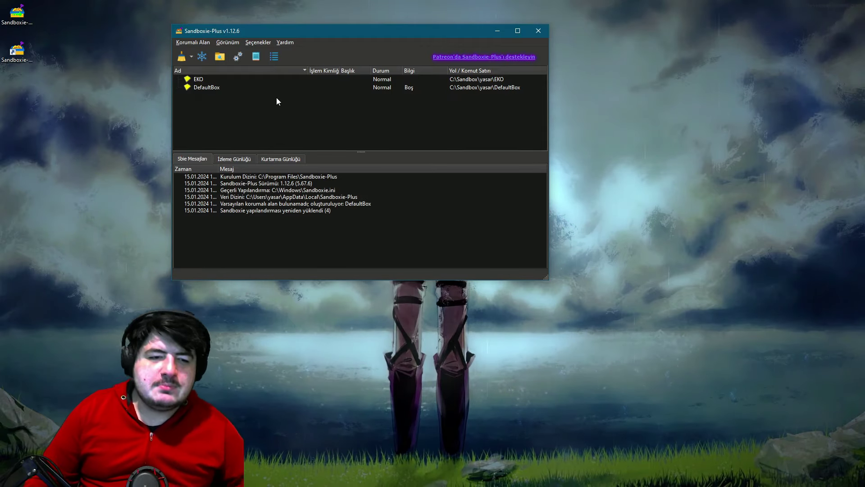